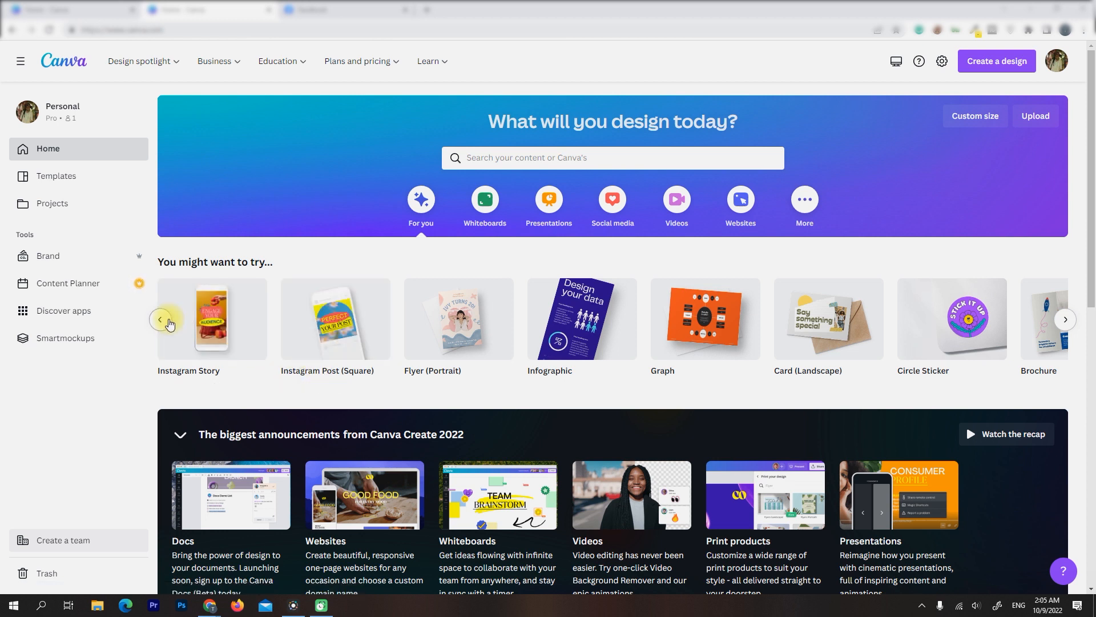
{"action": "left_click", "coordinate": [168, 322]}
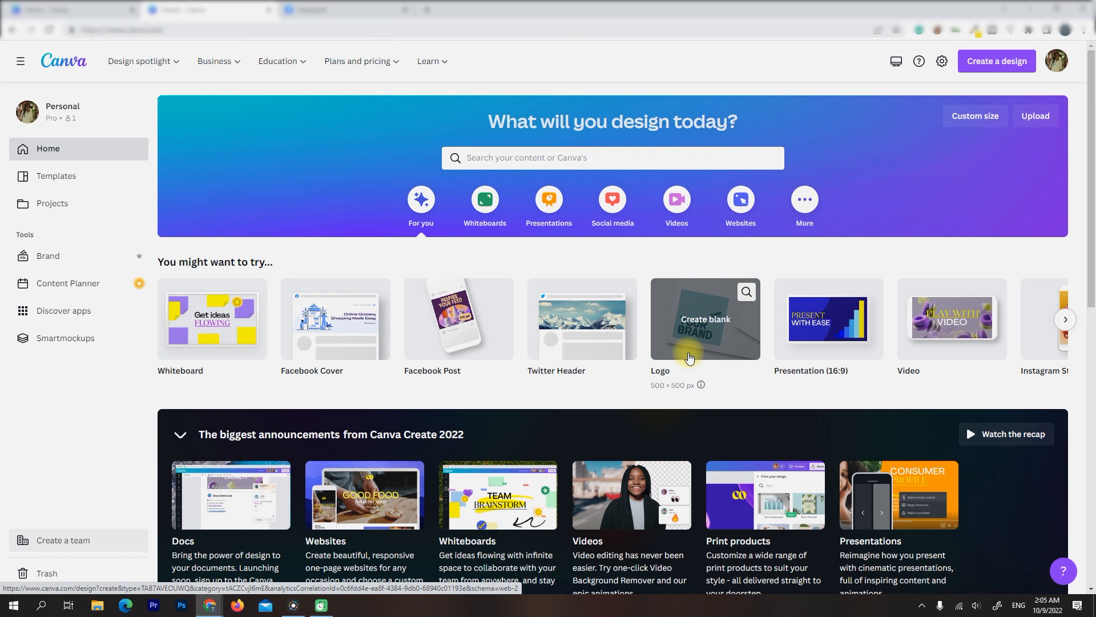
Switch to File Explorer, open the PDF "Digital marketing all-in-one for dummies" from the Ebooks folder on drive E, and maximize its window
{"action": "left_click", "coordinate": [97, 606]}
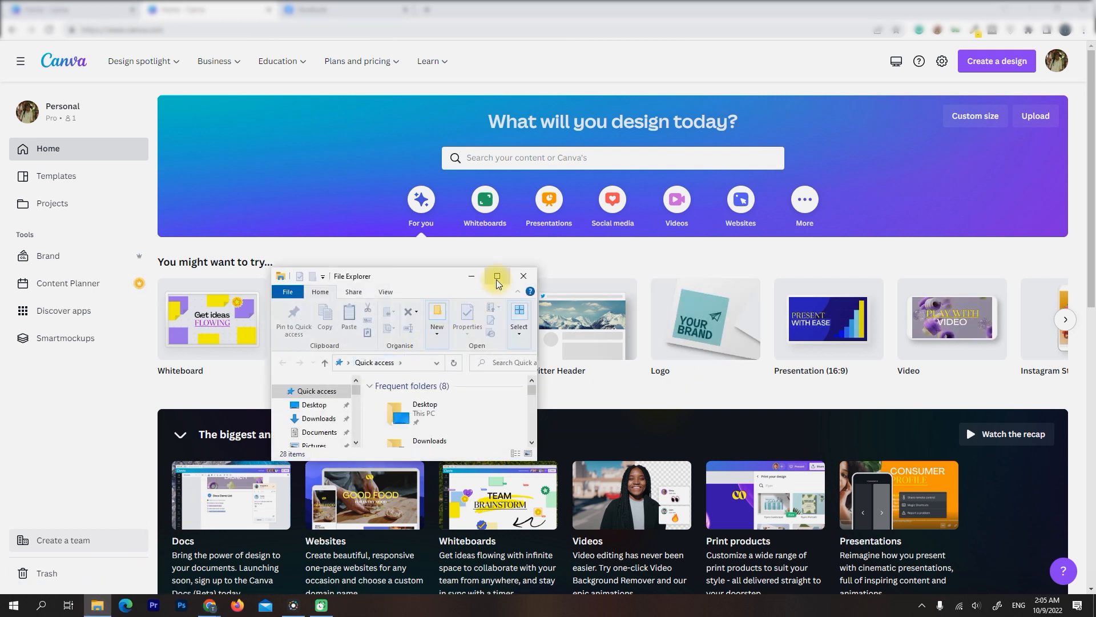
{"action": "left_click", "coordinate": [498, 276]}
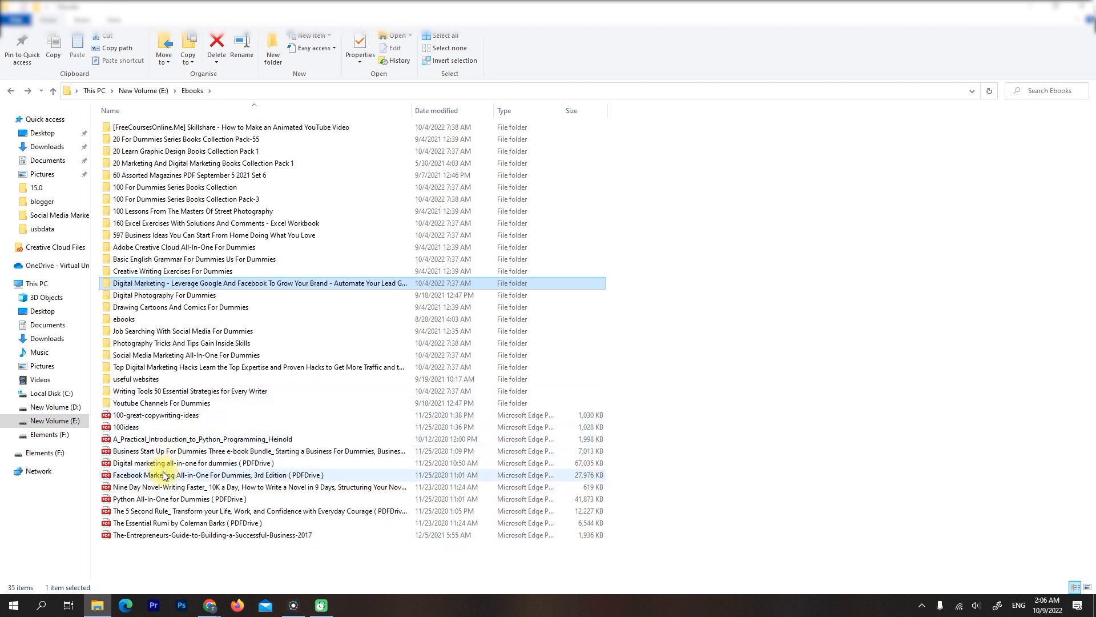
{"action": "double_click", "coordinate": [155, 463]}
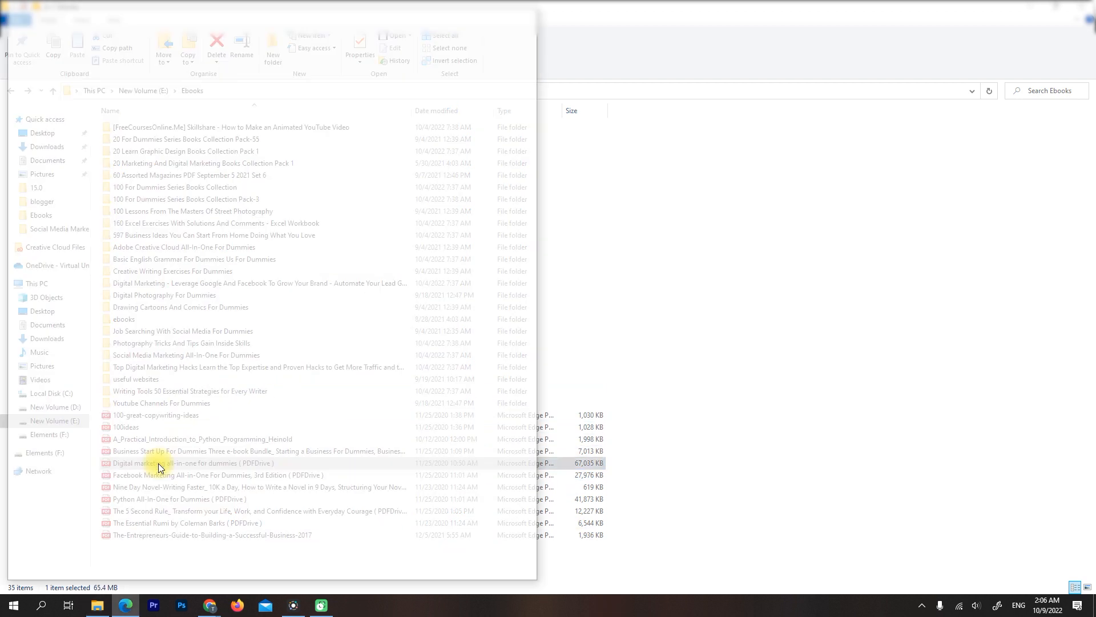
{"action": "left_click", "coordinate": [526, 58]}
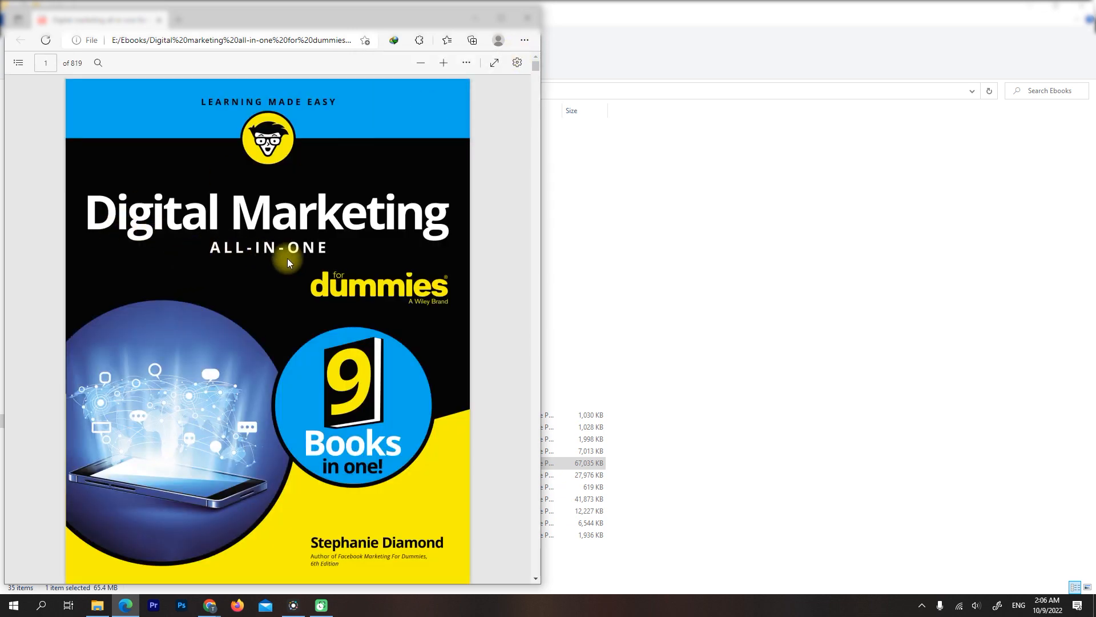
{"action": "left_click", "coordinate": [504, 16]}
Browse the e-book's table of contents and first chapter as far as the page with the HubSpot blog figure
{"action": "scroll", "coordinate": [606, 304], "scroll_direction": "down", "scroll_amount": 20}
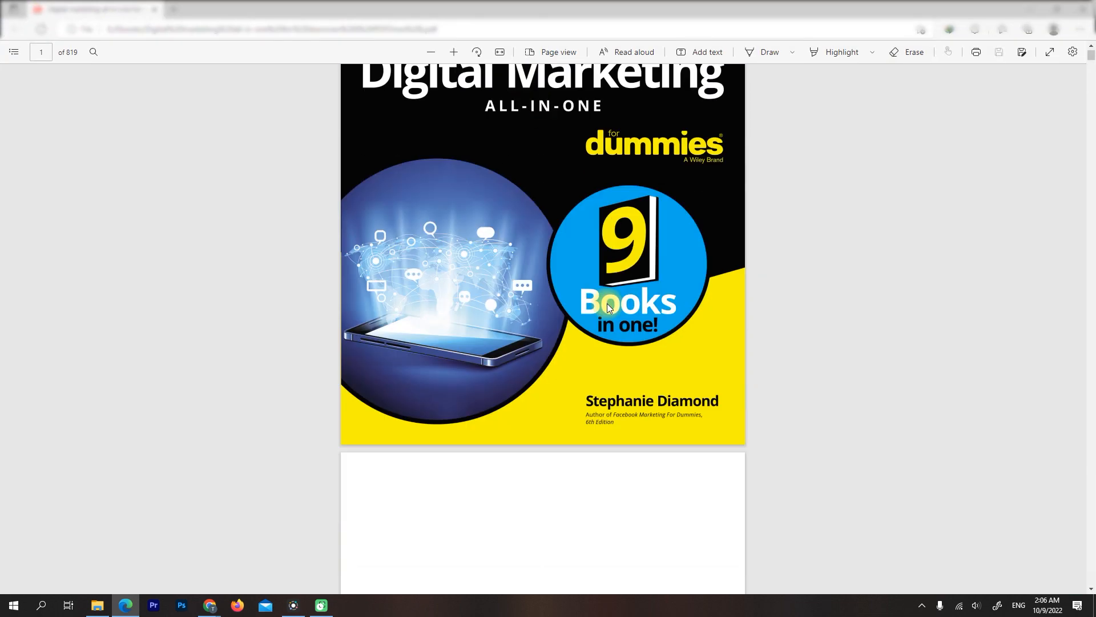
{"action": "scroll", "coordinate": [606, 306], "scroll_direction": "down", "scroll_amount": 20}
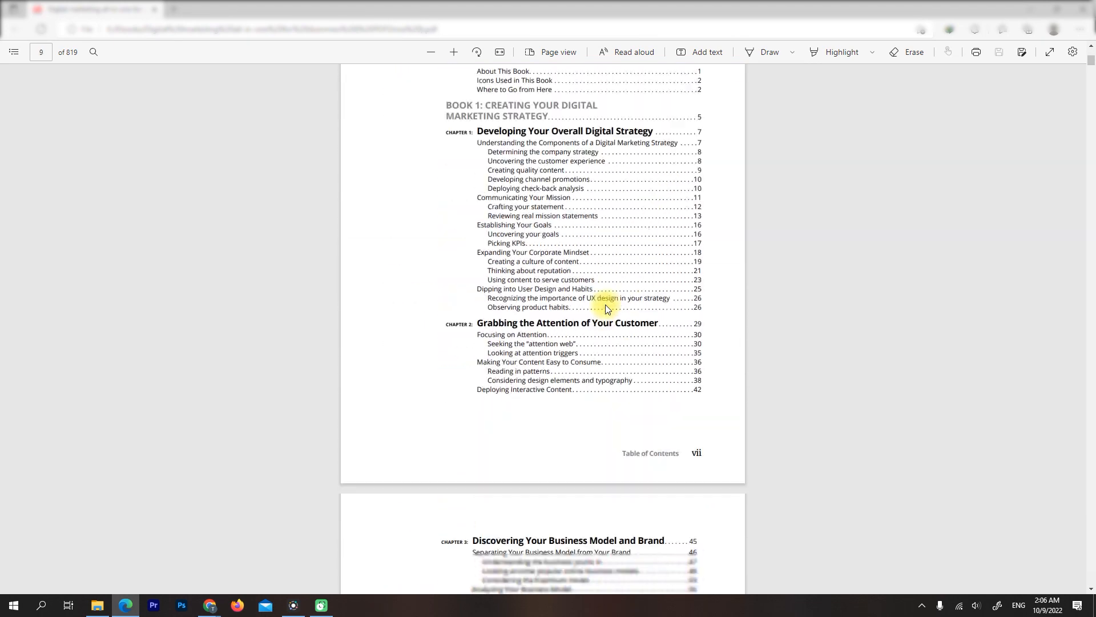
{"action": "scroll", "coordinate": [606, 310], "scroll_direction": "down", "scroll_amount": 20}
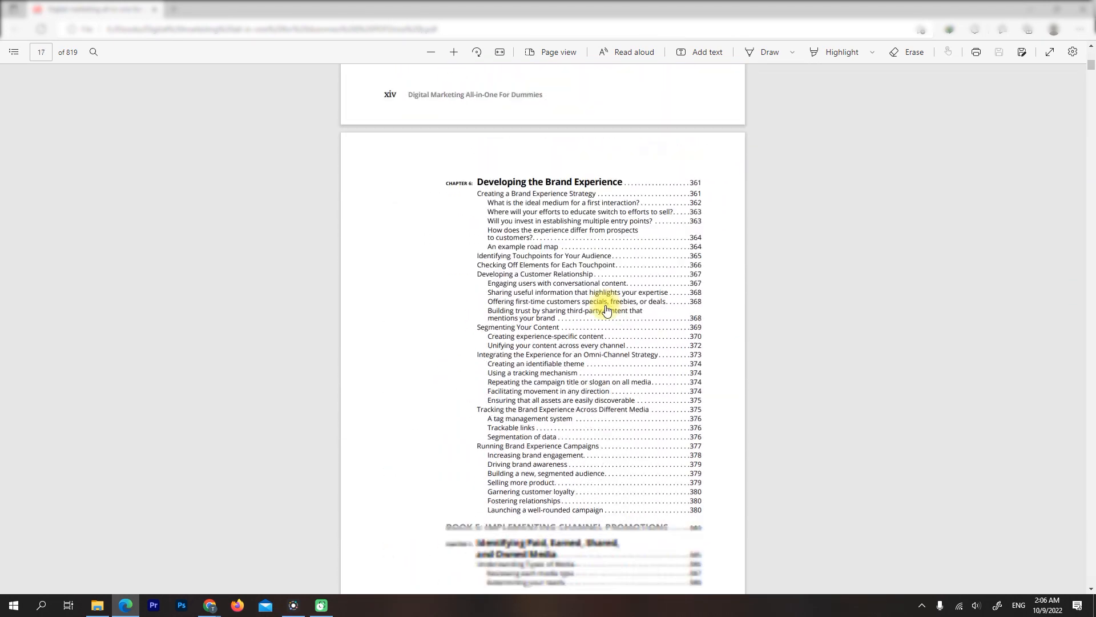
{"action": "scroll", "coordinate": [606, 310], "scroll_direction": "down", "scroll_amount": 20}
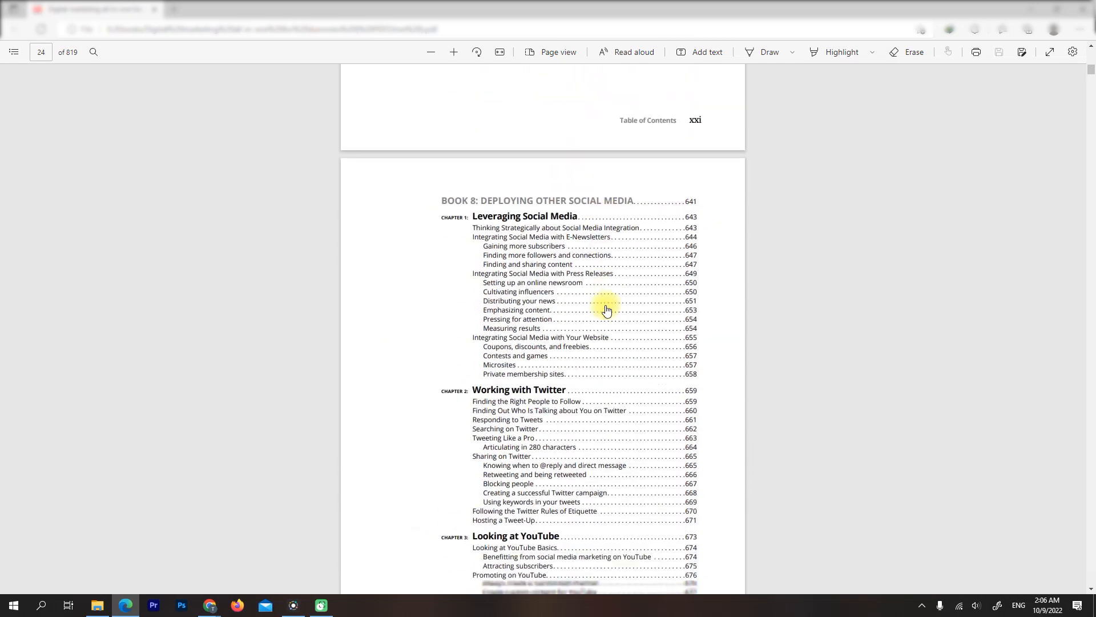
{"action": "scroll", "coordinate": [607, 310], "scroll_direction": "down", "scroll_amount": 20}
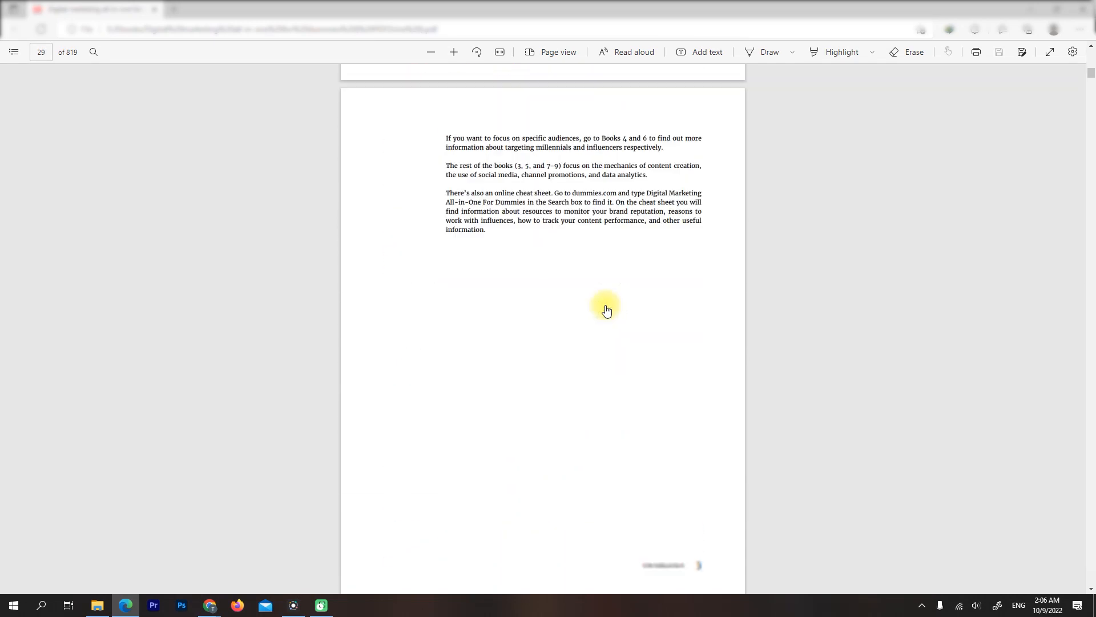
{"action": "scroll", "coordinate": [606, 309], "scroll_direction": "down", "scroll_amount": 20}
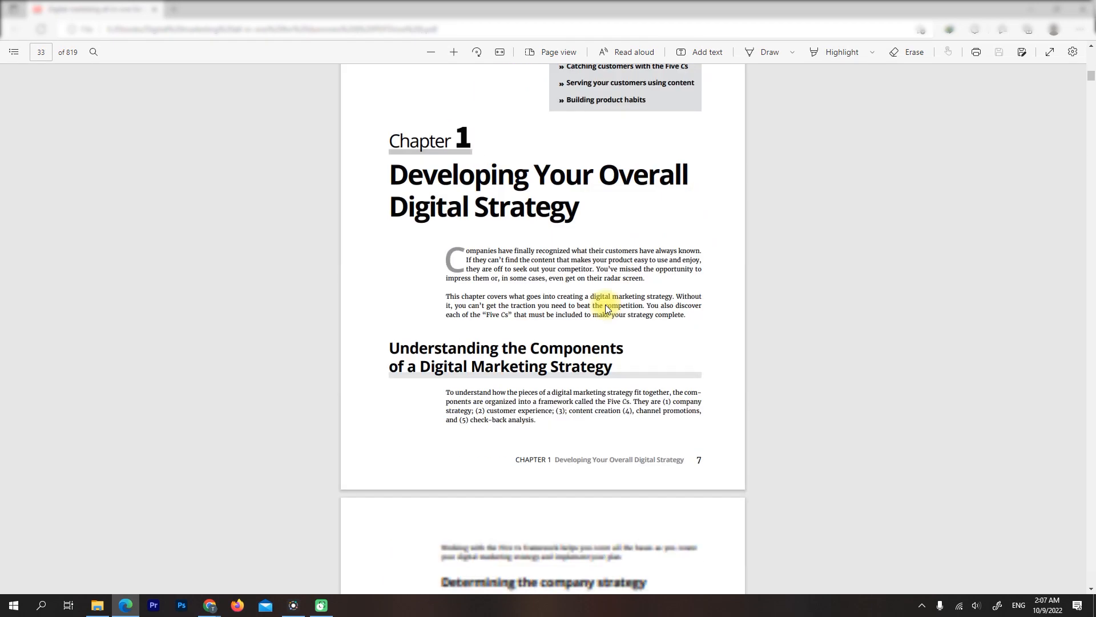
{"action": "scroll", "coordinate": [607, 308], "scroll_direction": "up", "scroll_amount": 10}
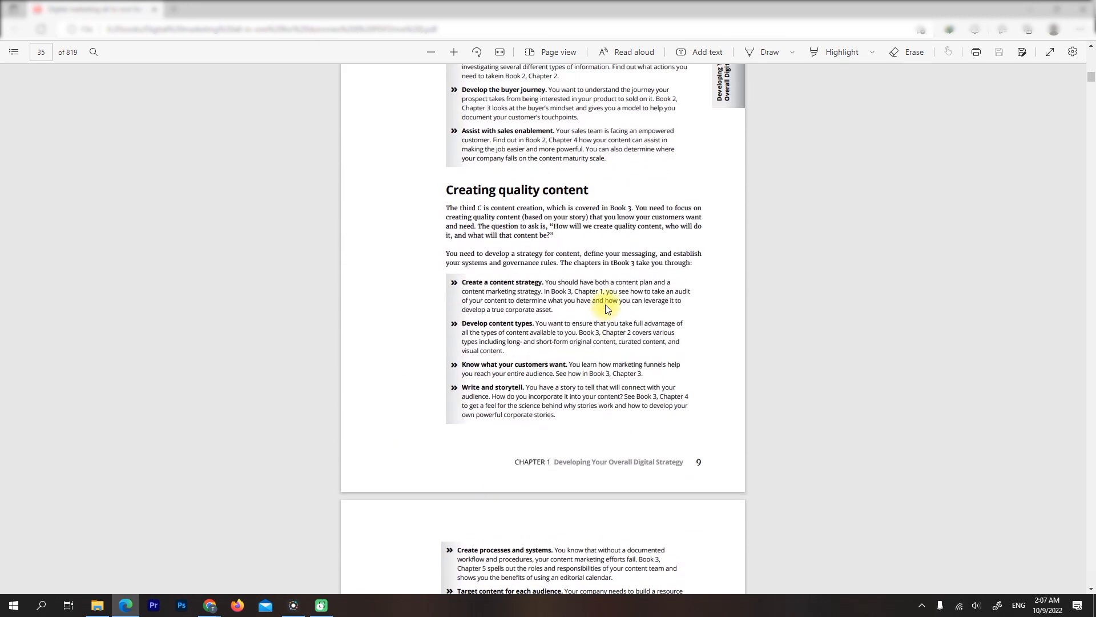
{"action": "scroll", "coordinate": [605, 307], "scroll_direction": "down", "scroll_amount": 15}
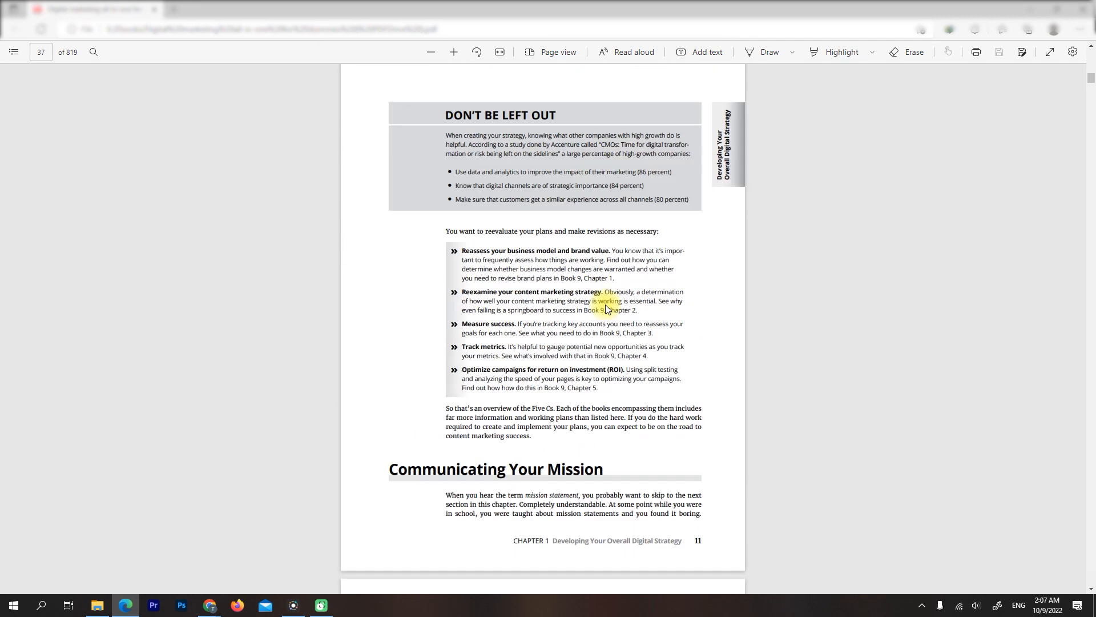
{"action": "scroll", "coordinate": [606, 306], "scroll_direction": "down", "scroll_amount": 12}
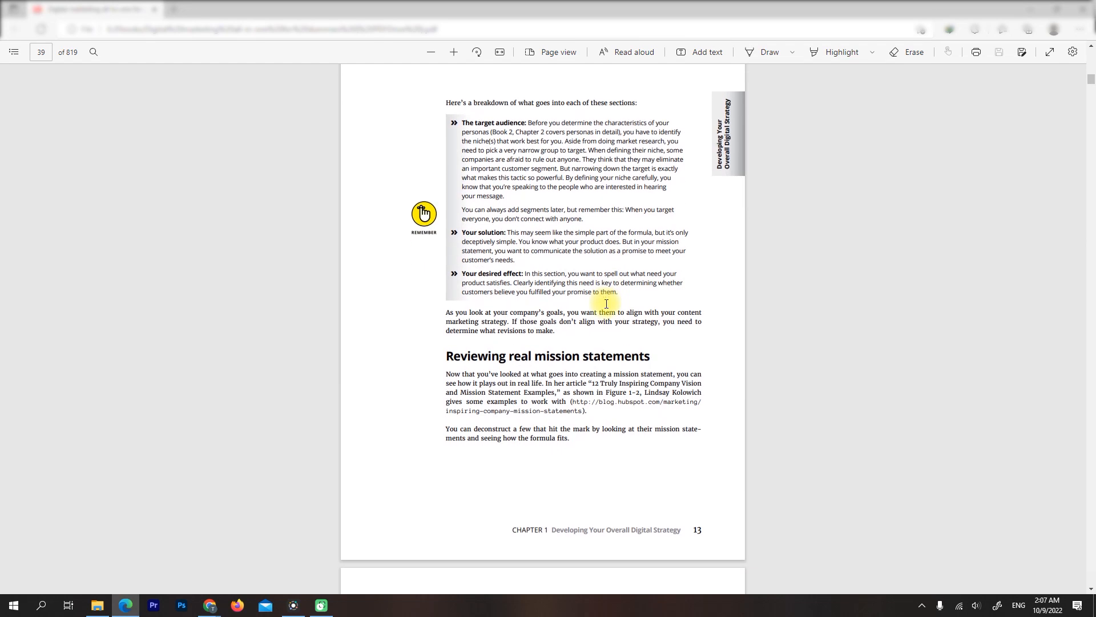
{"action": "scroll", "coordinate": [606, 306], "scroll_direction": "up", "scroll_amount": 3}
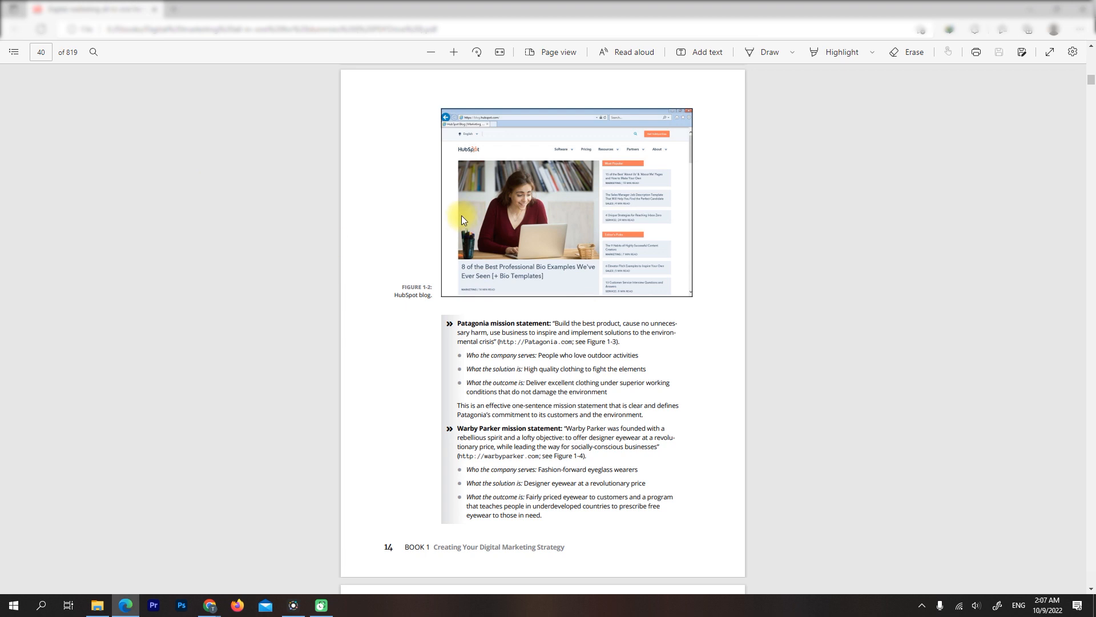
{"action": "key", "text": "ctrl+p"}
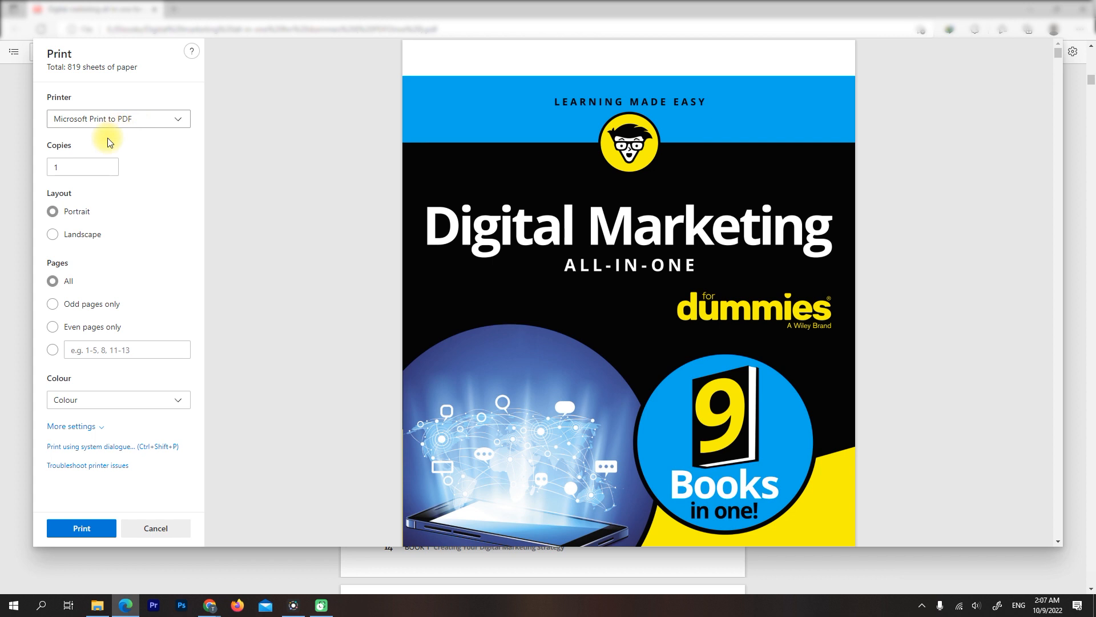
{"action": "left_click", "coordinate": [53, 354]}
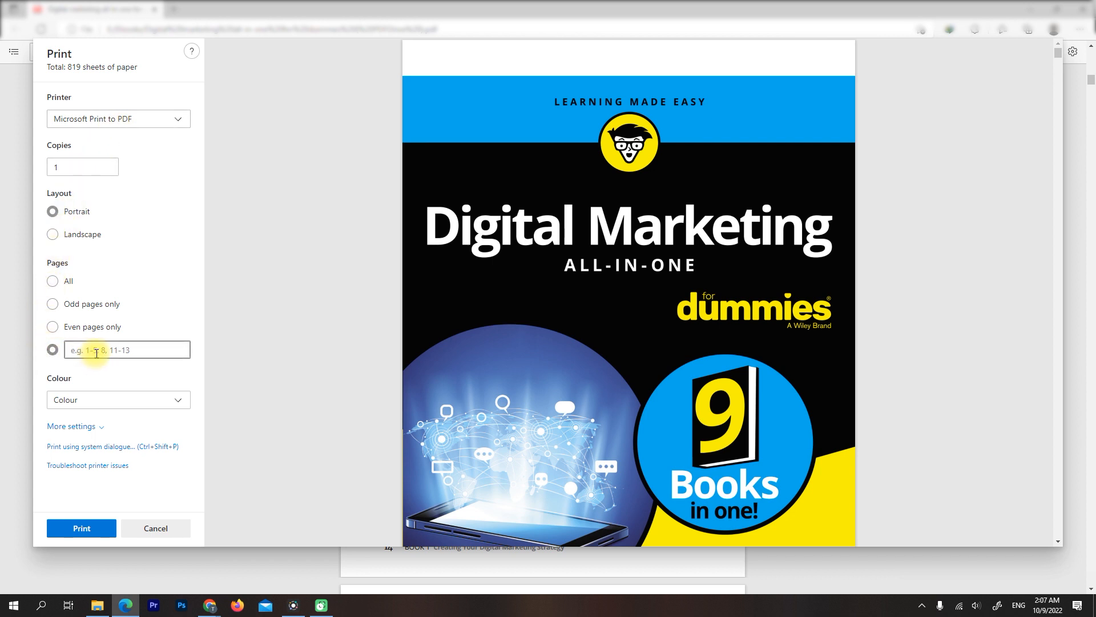
{"action": "key", "text": "Escape"}
Examine page 40 with the HubSpot blog figure, check its page number and show the document's table of contents
{"action": "scroll", "coordinate": [312, 225], "scroll_direction": "down", "scroll_amount": 1}
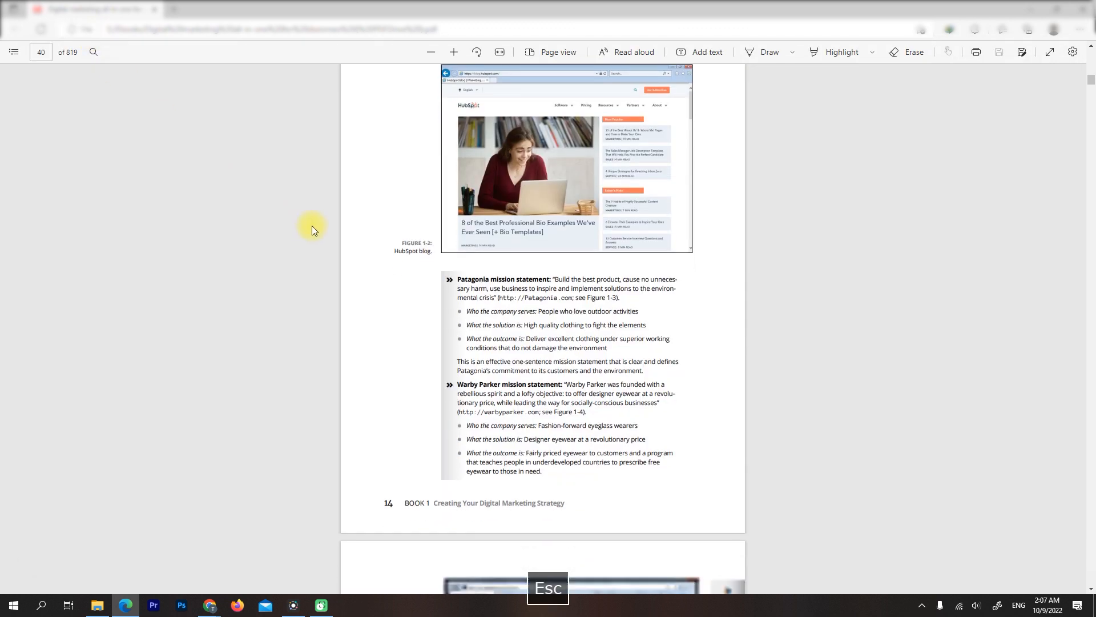
{"action": "scroll", "coordinate": [312, 225], "scroll_direction": "down", "scroll_amount": 3}
{"action": "scroll", "coordinate": [312, 225], "scroll_direction": "up", "scroll_amount": 2}
{"action": "scroll", "coordinate": [312, 225], "scroll_direction": "down", "scroll_amount": 5}
{"action": "scroll", "coordinate": [311, 227], "scroll_direction": "up", "scroll_amount": 4}
{"action": "scroll", "coordinate": [311, 225], "scroll_direction": "down", "scroll_amount": 3}
{"action": "scroll", "coordinate": [311, 220], "scroll_direction": "up", "scroll_amount": 3}
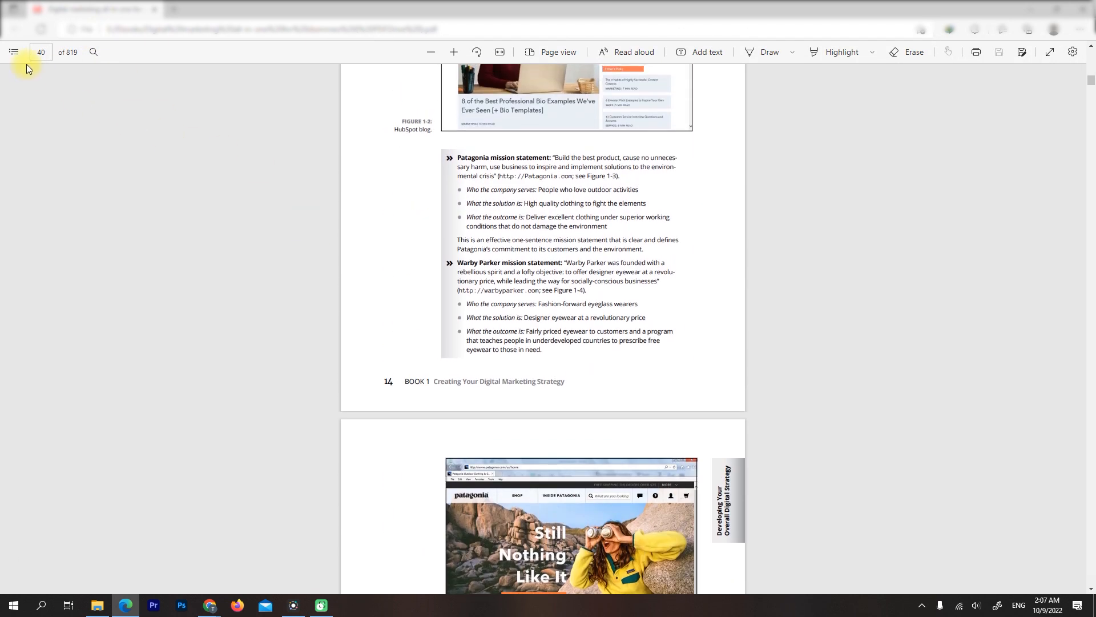
{"action": "scroll", "coordinate": [143, 192], "scroll_direction": "down", "scroll_amount": 6}
{"action": "scroll", "coordinate": [145, 187], "scroll_direction": "up", "scroll_amount": 8}
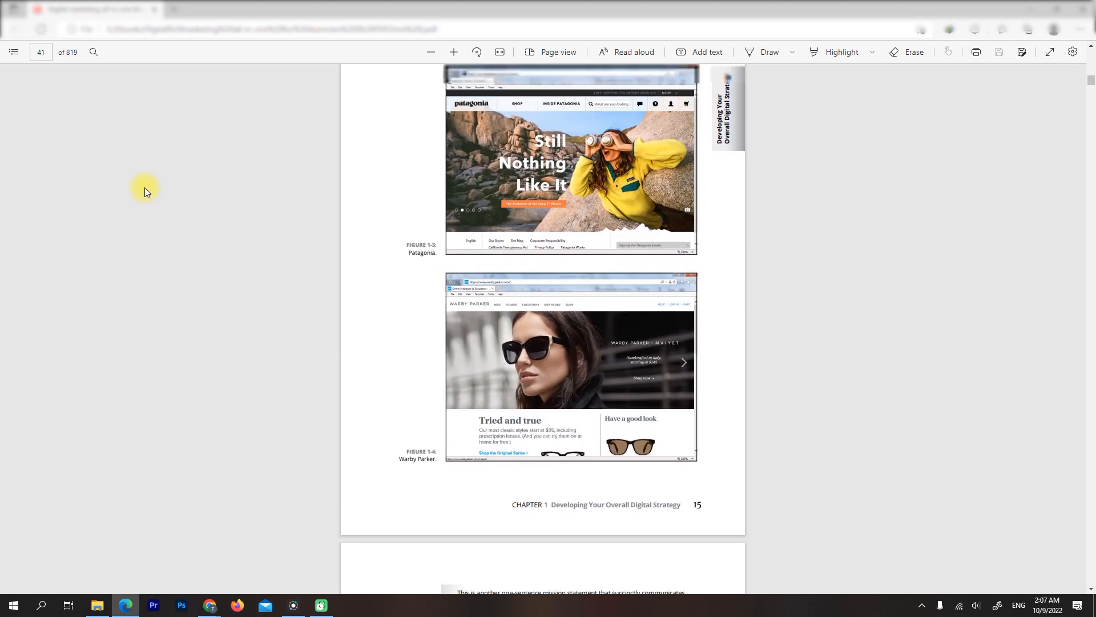
{"action": "left_click", "coordinate": [14, 53]}
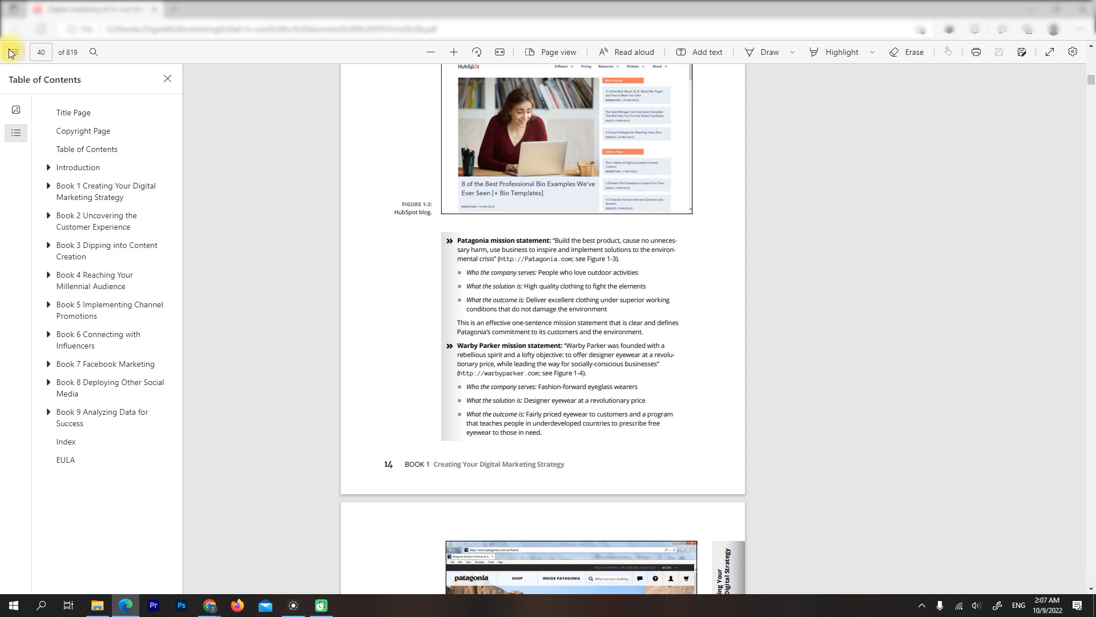
Print only page 40 with Microsoft Print to PDF and save it to the Desktop as ForCanva
{"action": "key", "text": "ctrl+p"}
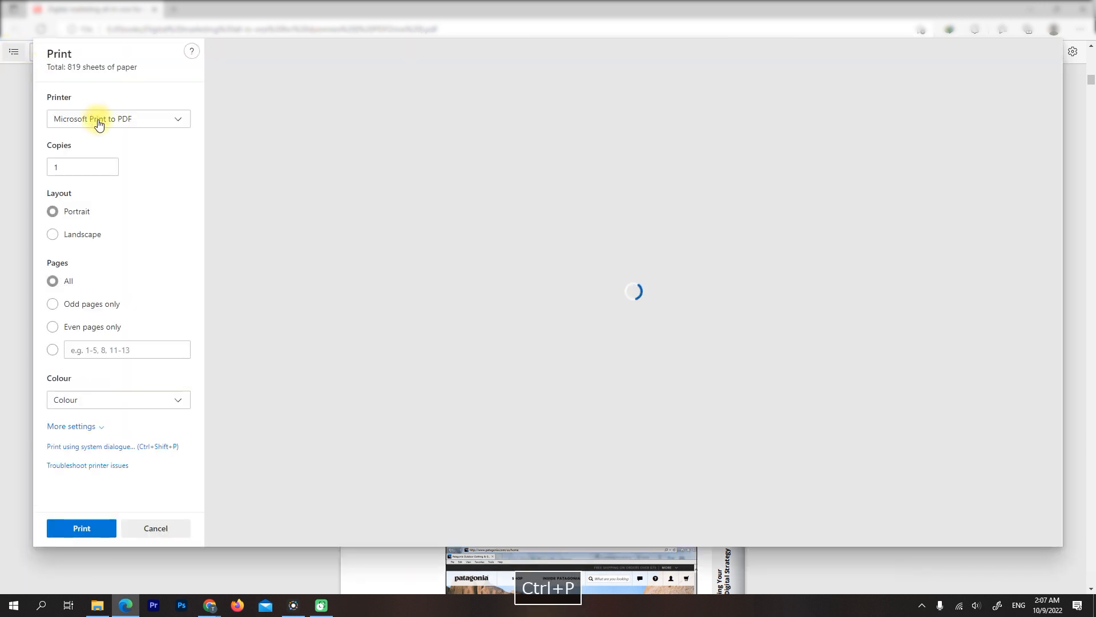
{"action": "left_click", "coordinate": [54, 352]}
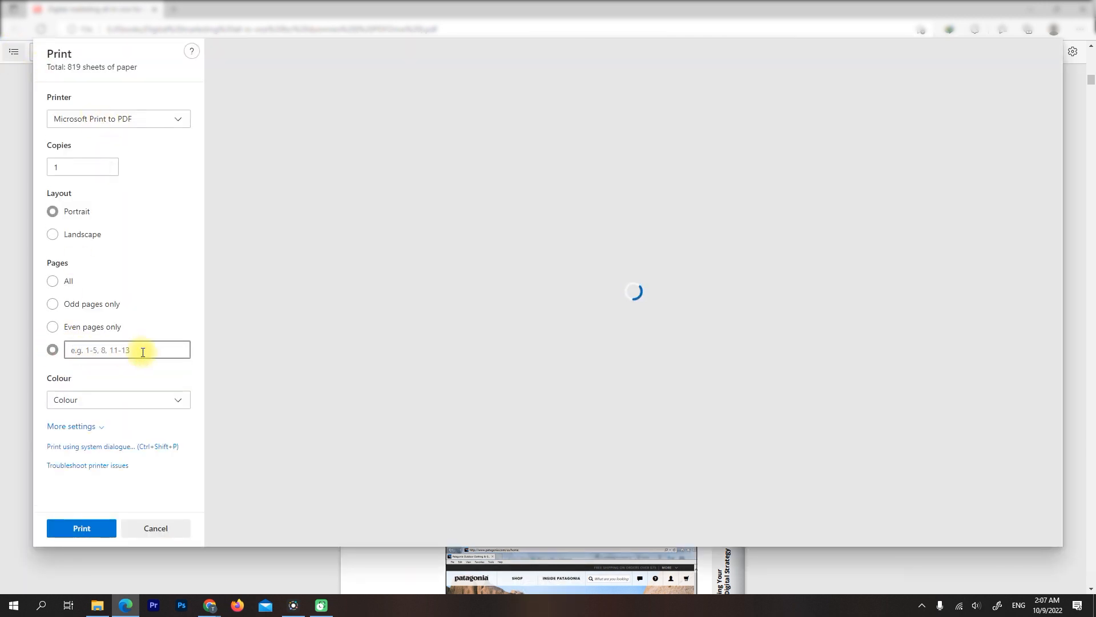
{"action": "type", "text": "40"}
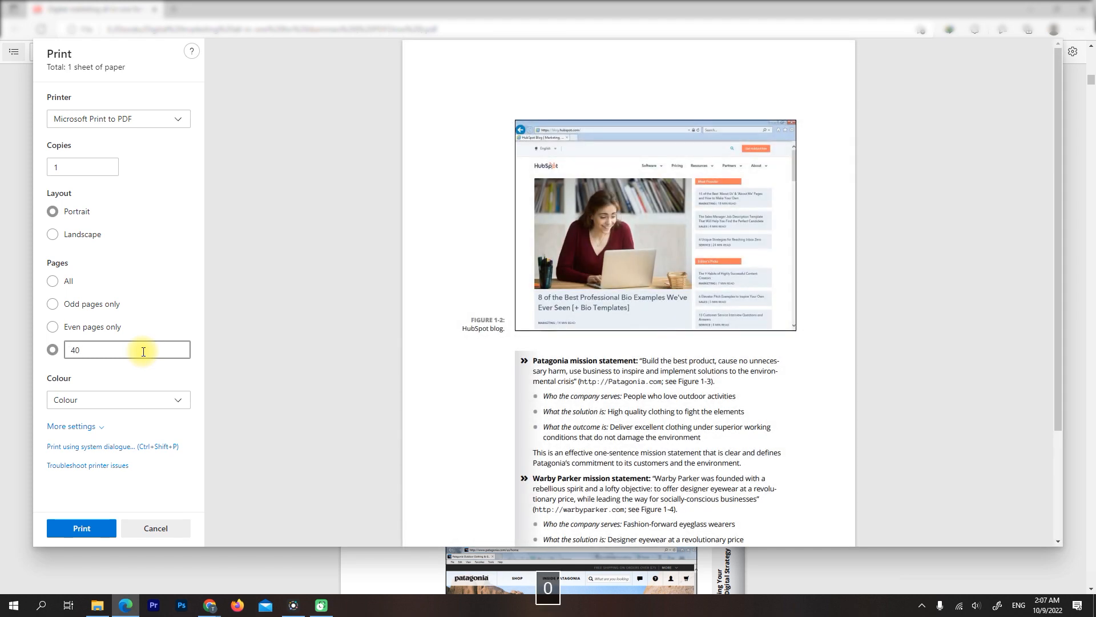
{"action": "left_click", "coordinate": [109, 529]}
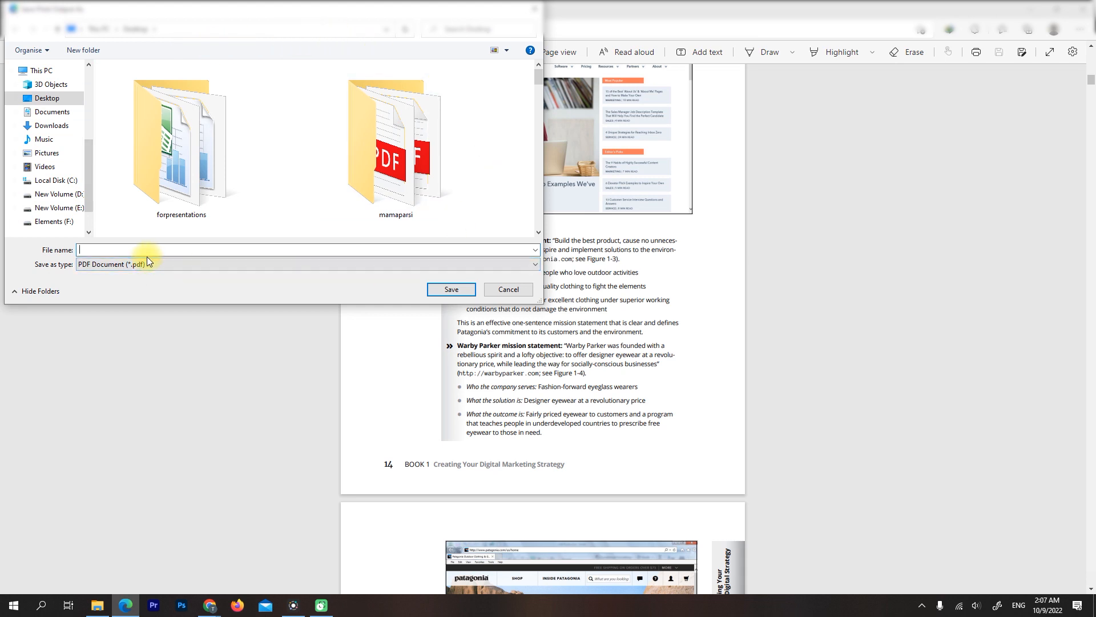
{"action": "type", "text": "ForCanva"}
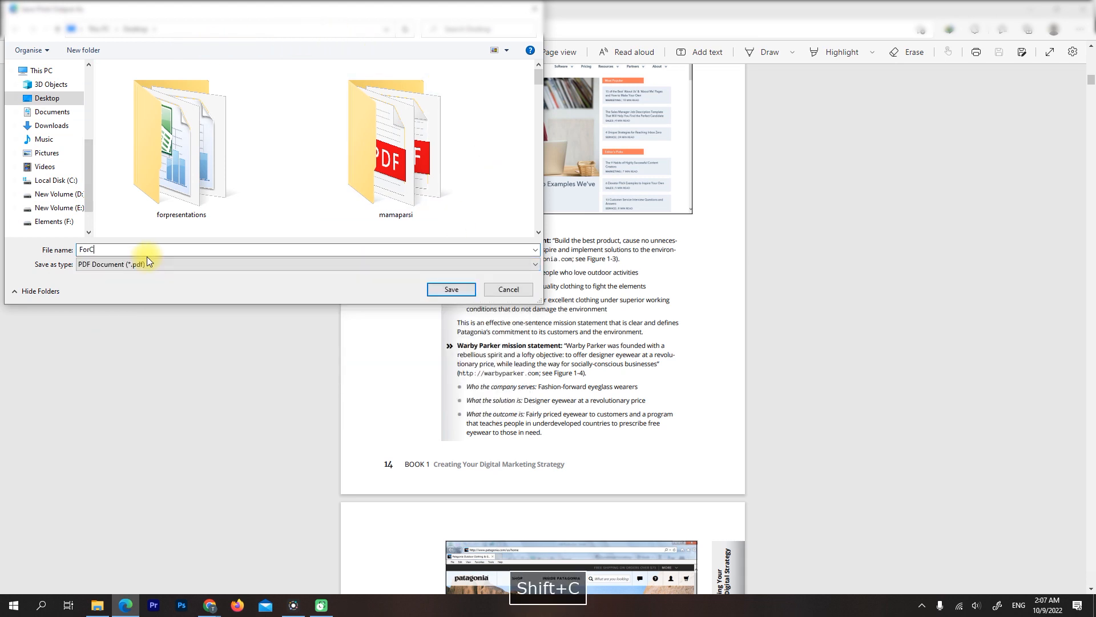
{"action": "key", "text": "Return"}
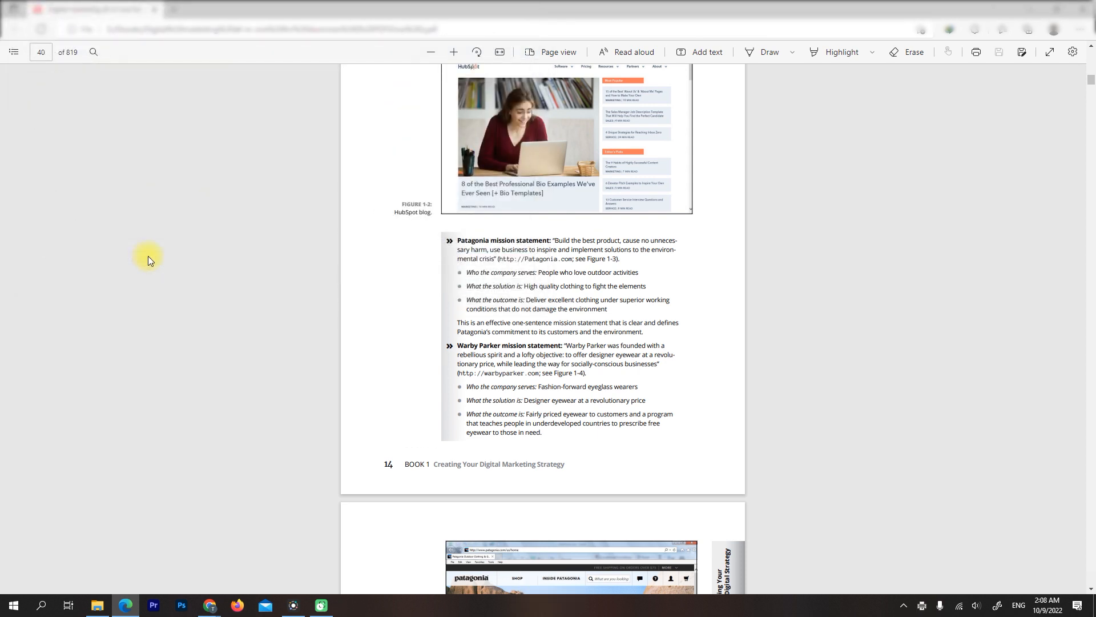
Switch to Canva in Chrome and upload the ForCanva PDF from the Desktop as a new design
{"action": "left_click", "coordinate": [218, 607]}
{"action": "left_click", "coordinate": [169, 562]}
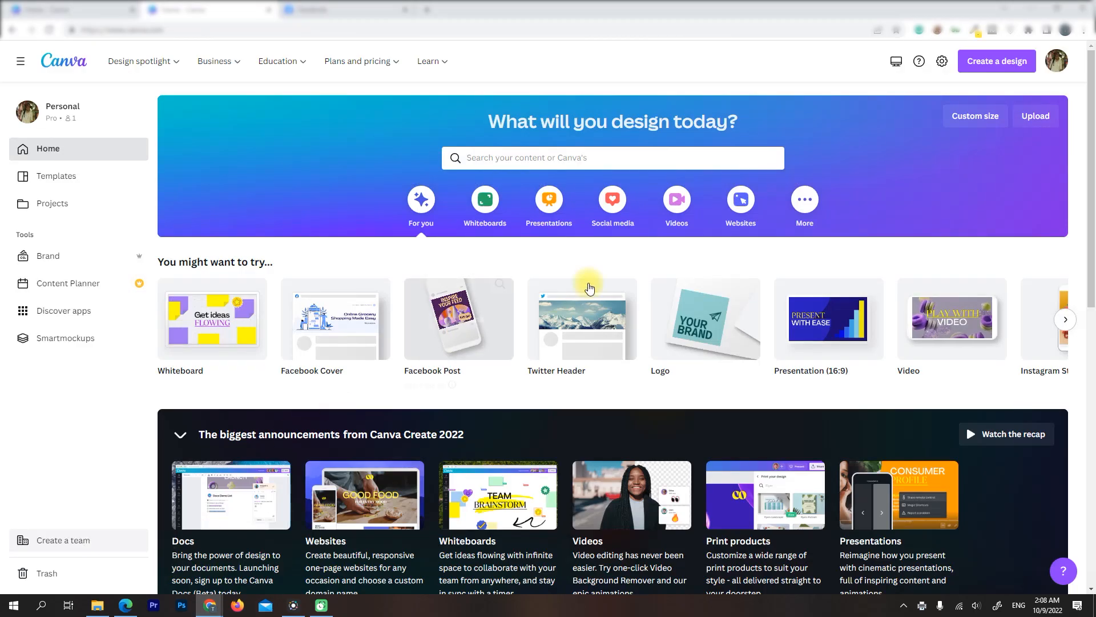
{"action": "left_click", "coordinate": [1035, 116]}
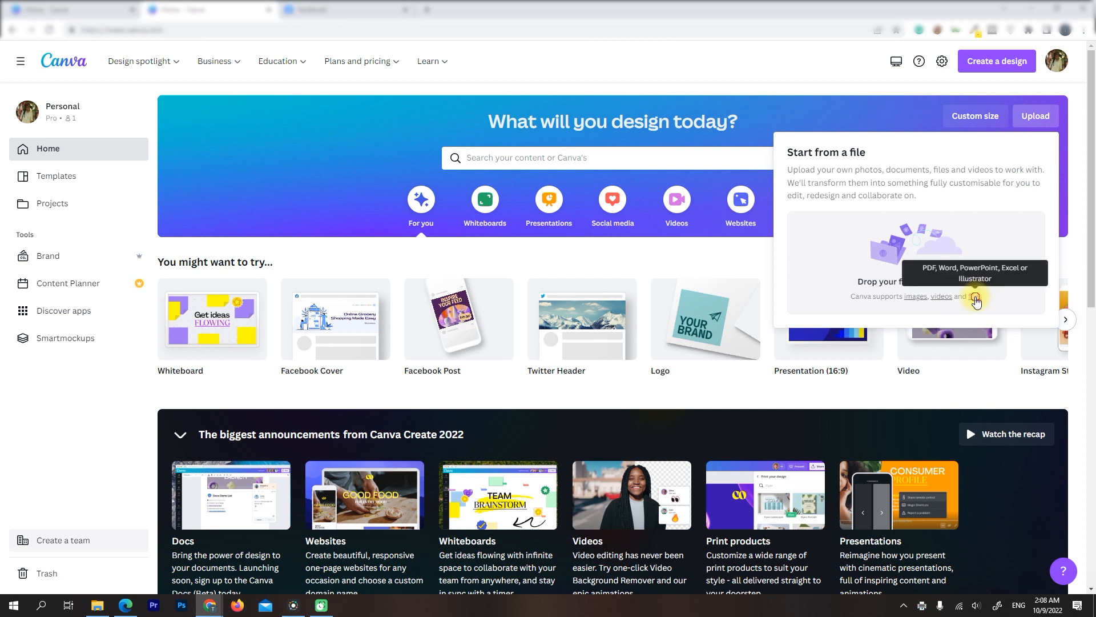
{"action": "left_click", "coordinate": [976, 296]}
{"action": "scroll", "coordinate": [830, 246], "scroll_direction": "down", "scroll_amount": 10}
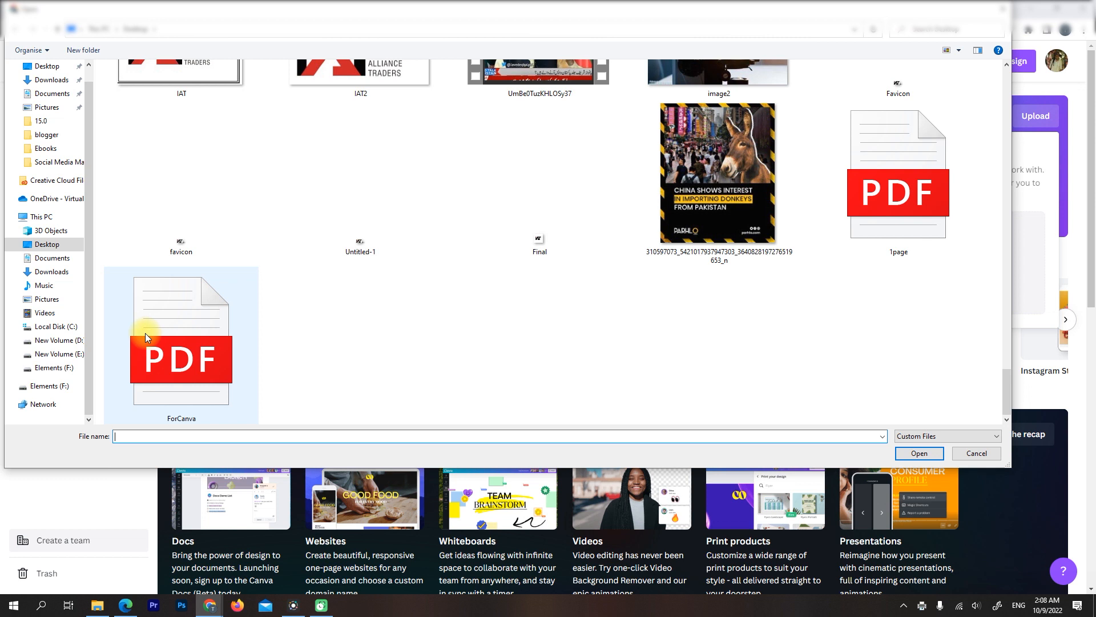
{"action": "left_click", "coordinate": [176, 340]}
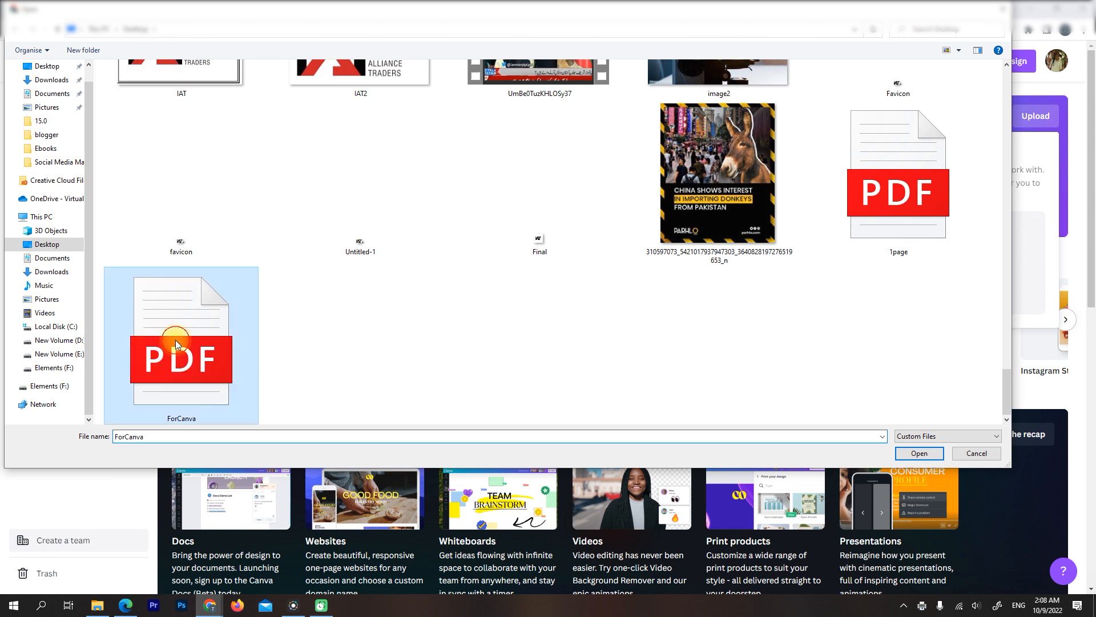
{"action": "double_click", "coordinate": [176, 341]}
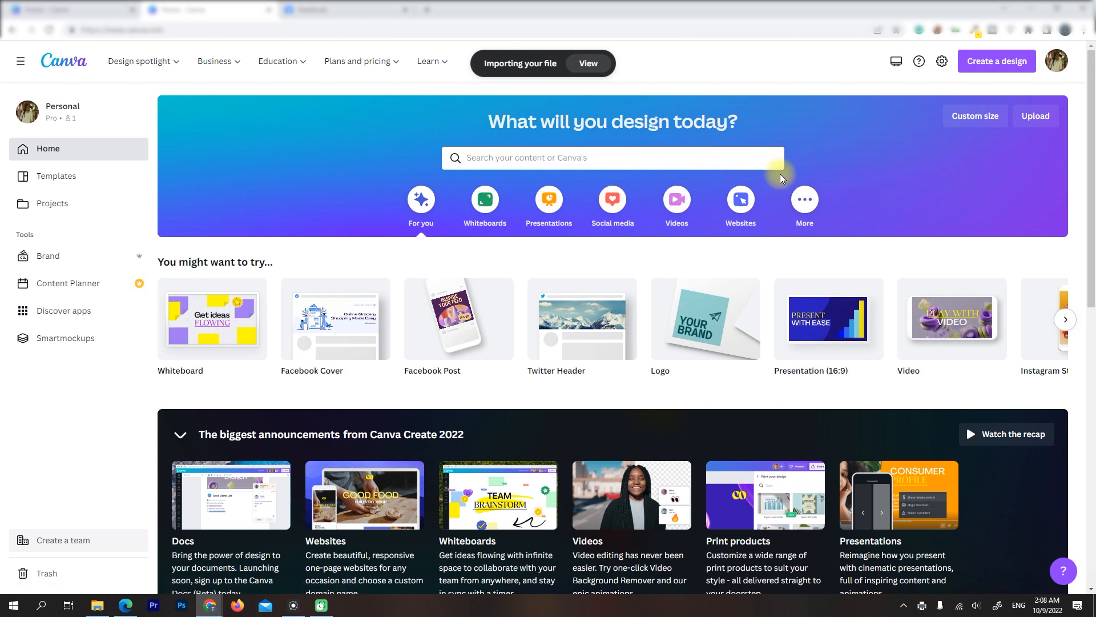
Move the 1page.pdf design next to ForCanva.pdf in the recent designs to the trash and try to trash the neighbouring 1page.pdf
{"action": "scroll", "coordinate": [585, 217], "scroll_direction": "down", "scroll_amount": 9}
{"action": "scroll", "coordinate": [543, 216], "scroll_direction": "up", "scroll_amount": 1}
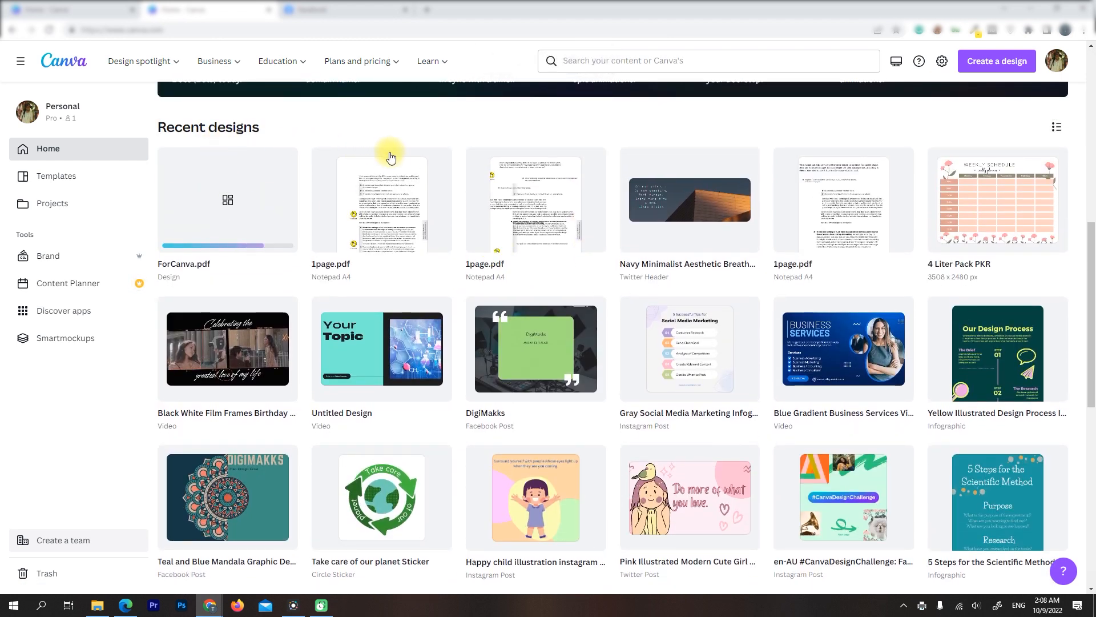
{"action": "left_click", "coordinate": [438, 164]}
{"action": "left_click", "coordinate": [471, 367]}
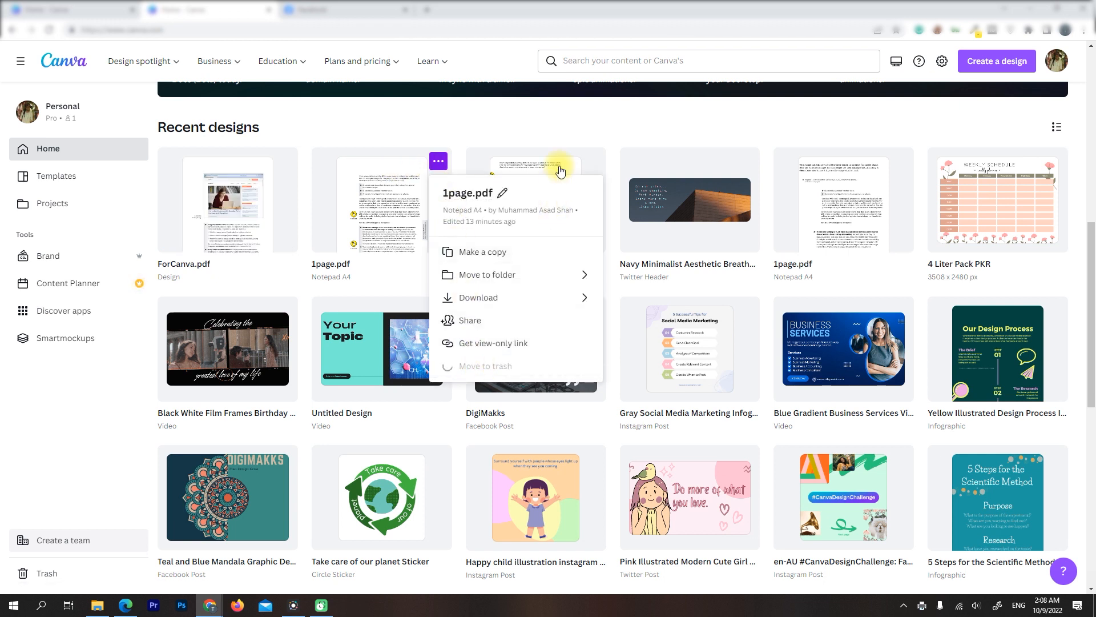
{"action": "left_click", "coordinate": [592, 162]}
{"action": "left_click", "coordinate": [601, 349]}
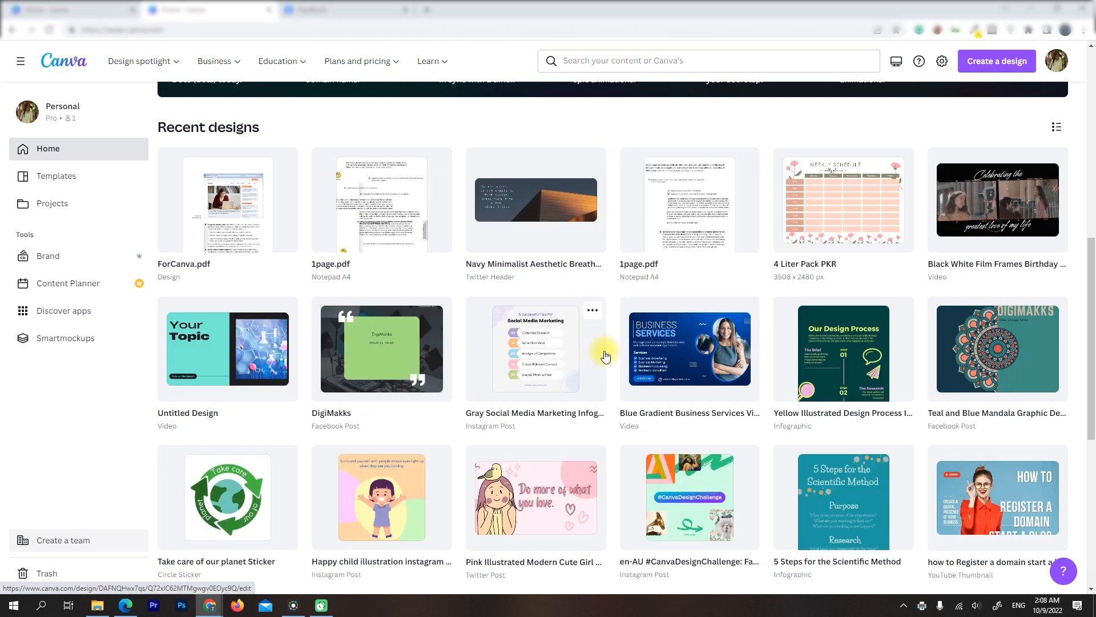
Move the 1page.pdf design beside ForCanva.pdf to the trash and open the ForCanva.pdf design for editing
{"action": "left_click", "coordinate": [447, 163]}
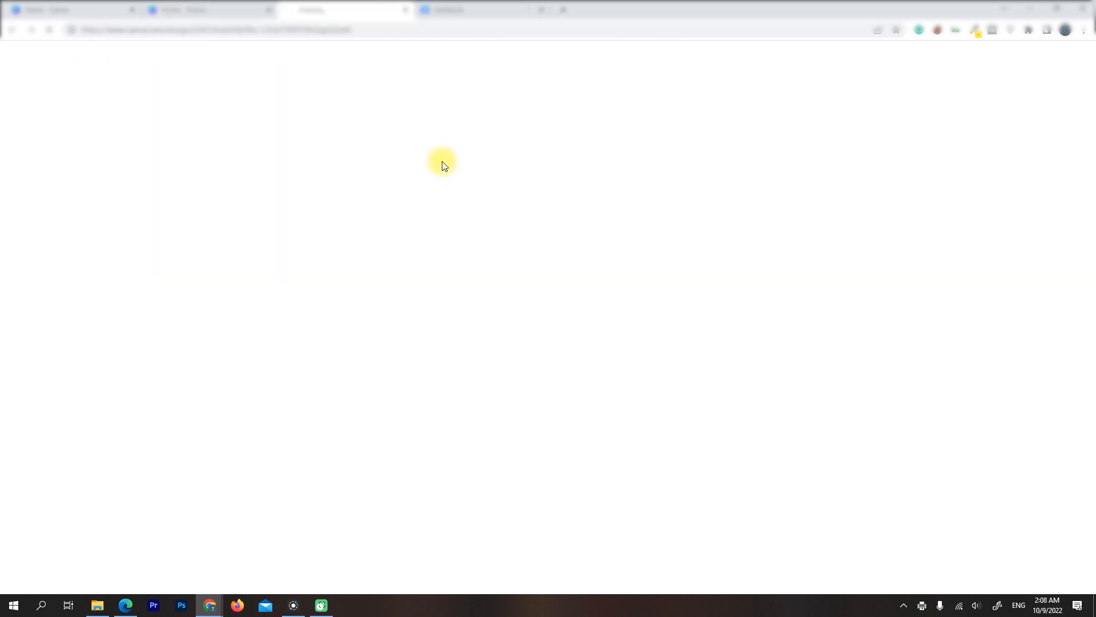
{"action": "left_click", "coordinate": [407, 12]}
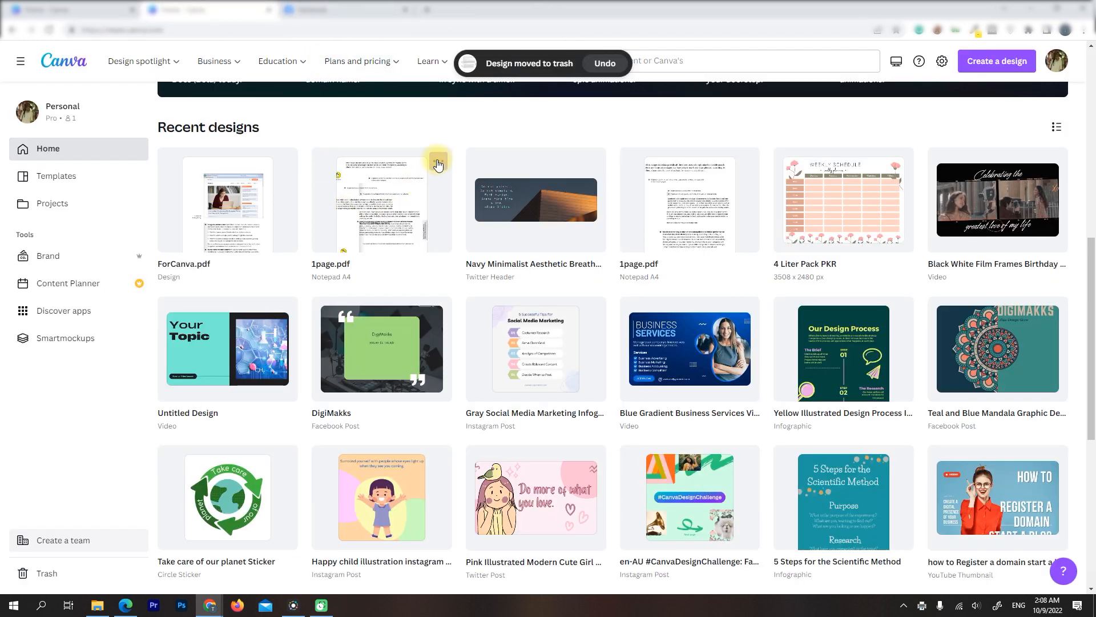
{"action": "left_click", "coordinate": [438, 161]}
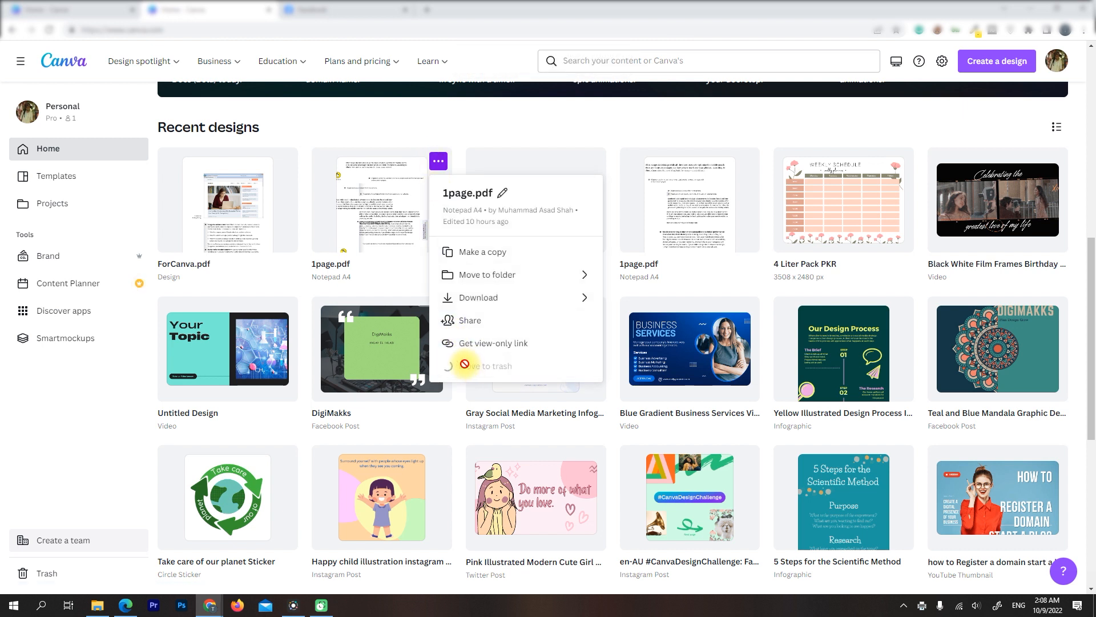
{"action": "left_click", "coordinate": [472, 367]}
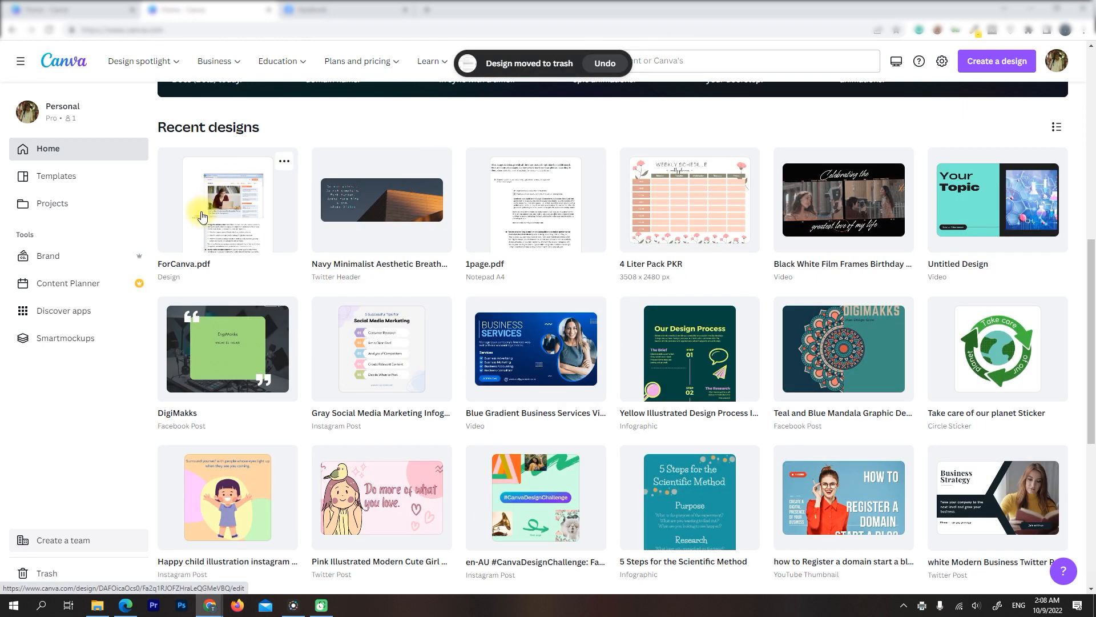
{"action": "left_click", "coordinate": [201, 216]}
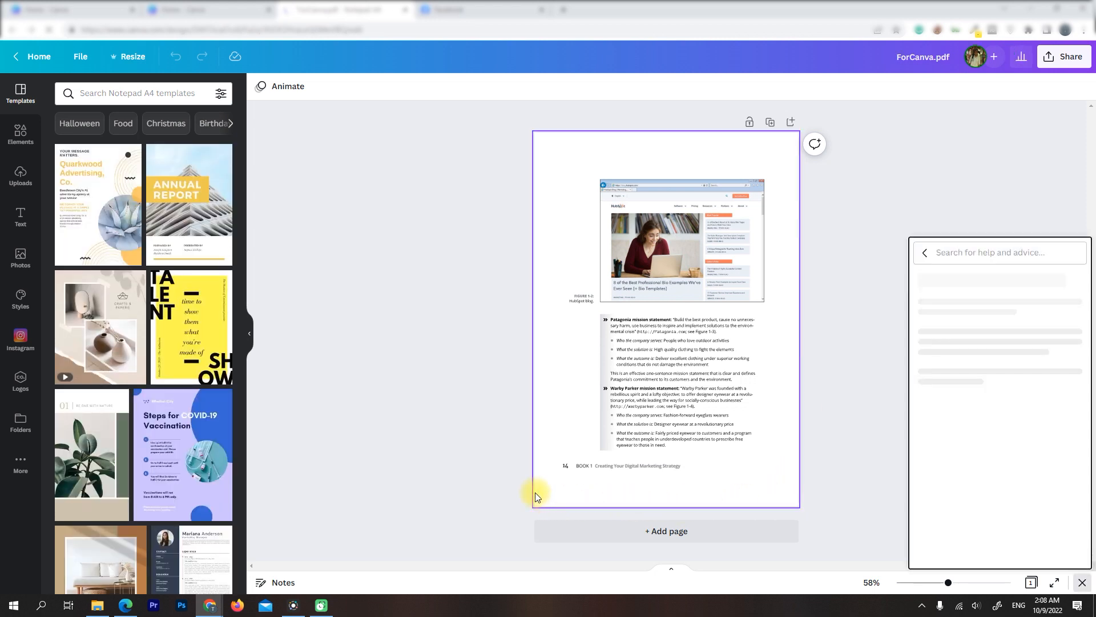
Shift the figure's thin outline frame slightly upward and delete the figure caption, the footer text and the page number
{"action": "mouse_move", "coordinate": [652, 203]}
{"action": "left_mouse_down"}
{"action": "mouse_move", "coordinate": [654, 176]}
{"action": "mouse_move", "coordinate": [654, 189]}
{"action": "left_mouse_up"}
{"action": "left_click", "coordinate": [589, 298]}
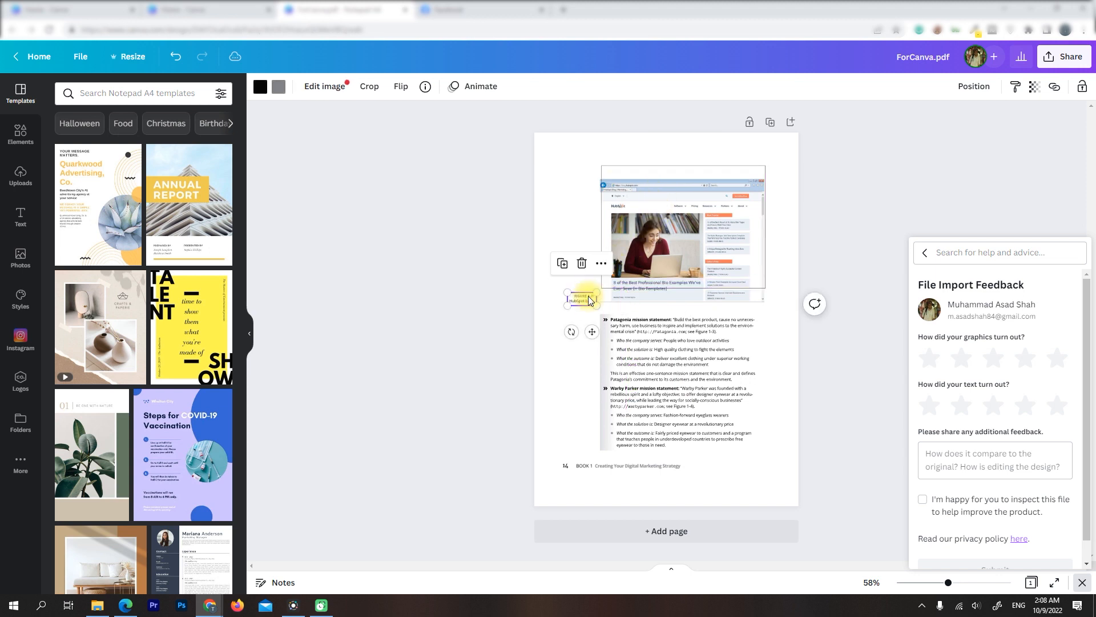
{"action": "key", "text": "Delete"}
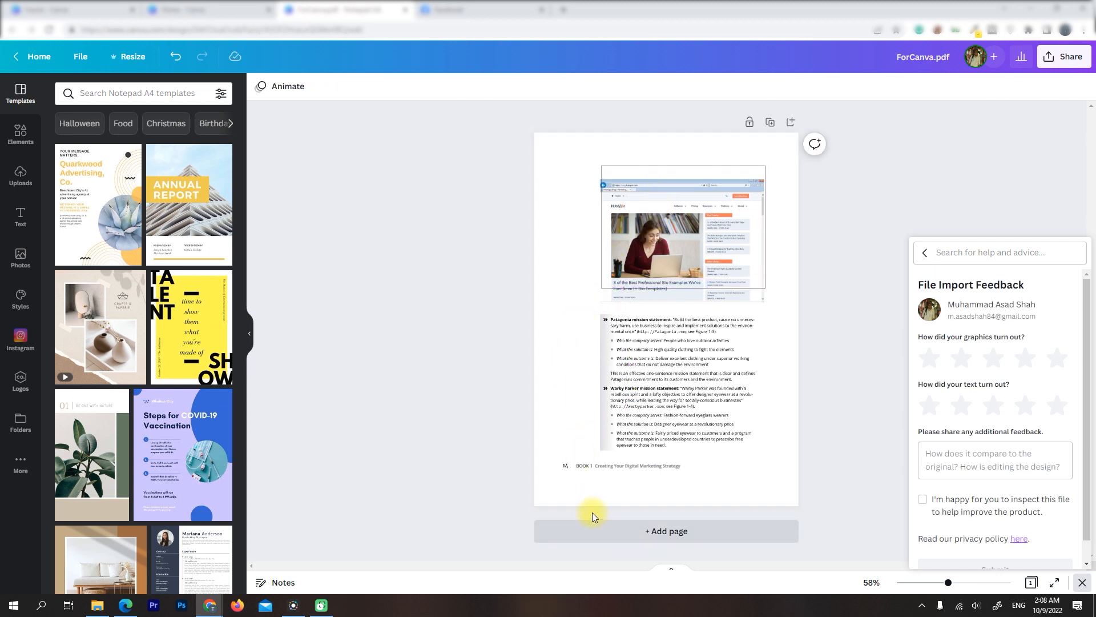
{"action": "left_click", "coordinate": [583, 467]}
{"action": "key", "text": "Delete"}
{"action": "left_click", "coordinate": [565, 465]}
{"action": "key", "text": "Delete"}
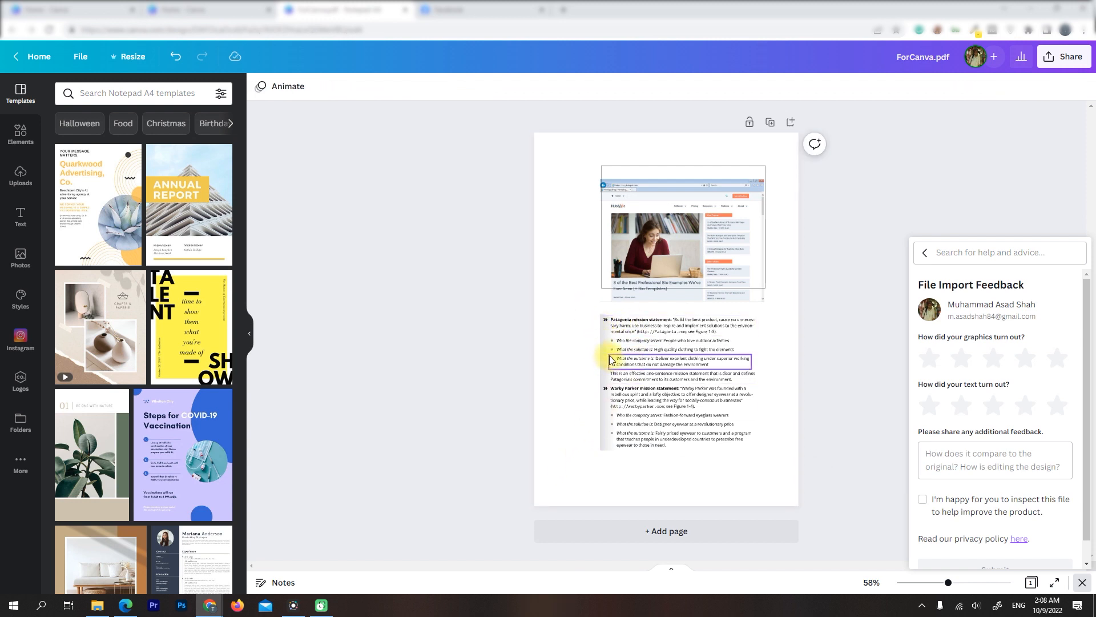
Move the Patagonia mission statement paragraph up over the figure's lower edge and delete the shaded strip behind its original place
{"action": "left_click", "coordinate": [603, 339]}
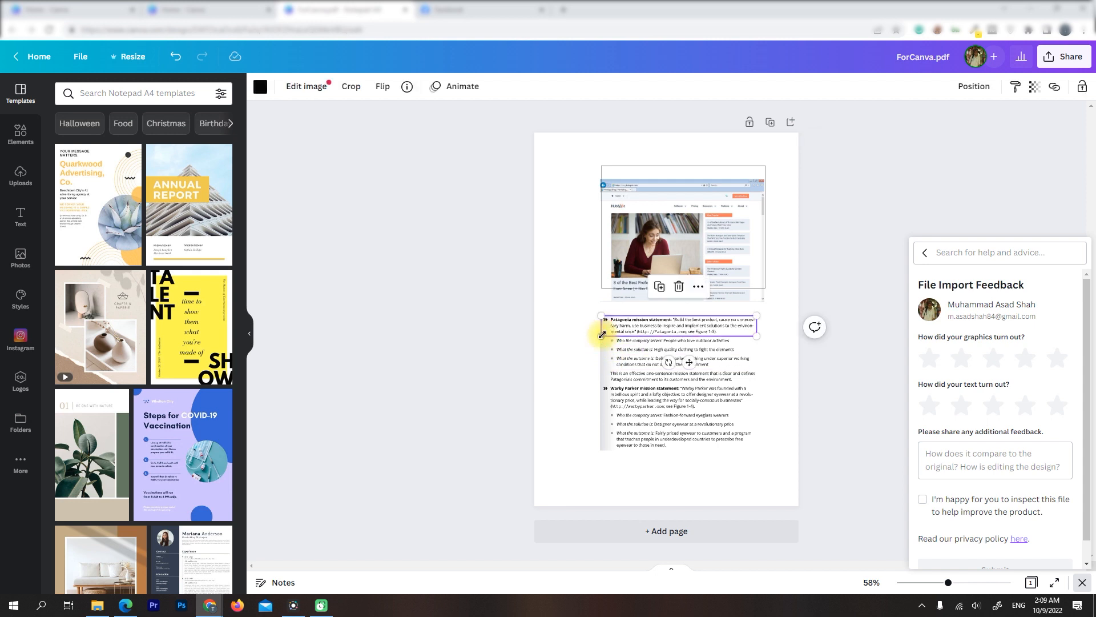
{"action": "left_click_drag", "start_coordinate": [648, 326], "coordinate": [596, 294]}
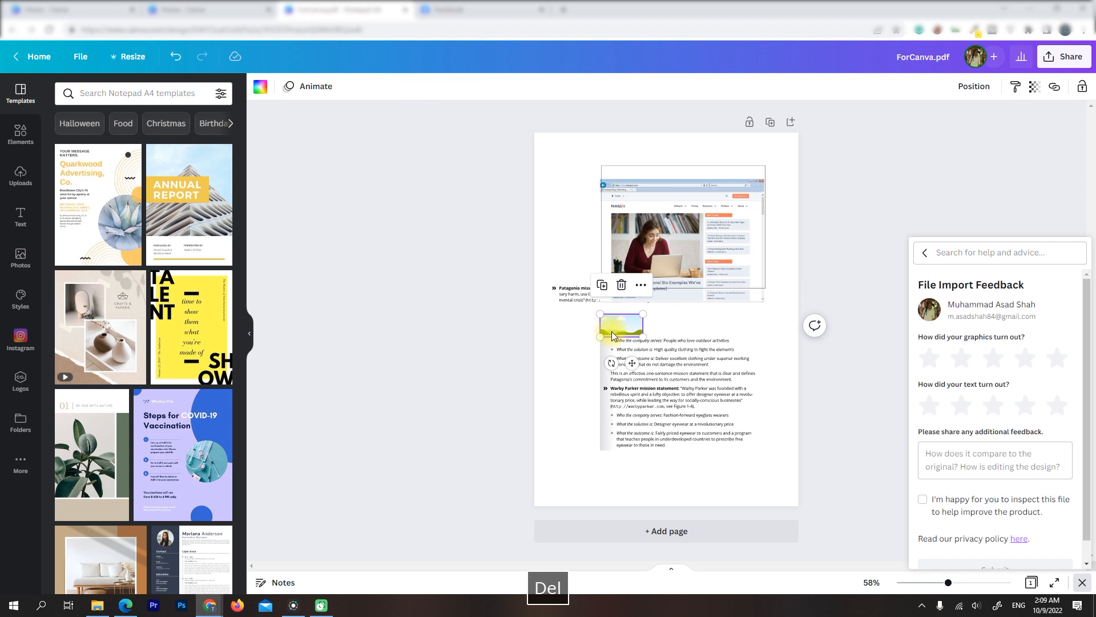
{"action": "key", "text": "Delete"}
Move the three Patagonia bullet lines and the one-sentence mission statement remark to the right, clear of the grey shading
{"action": "left_click", "coordinate": [633, 350]}
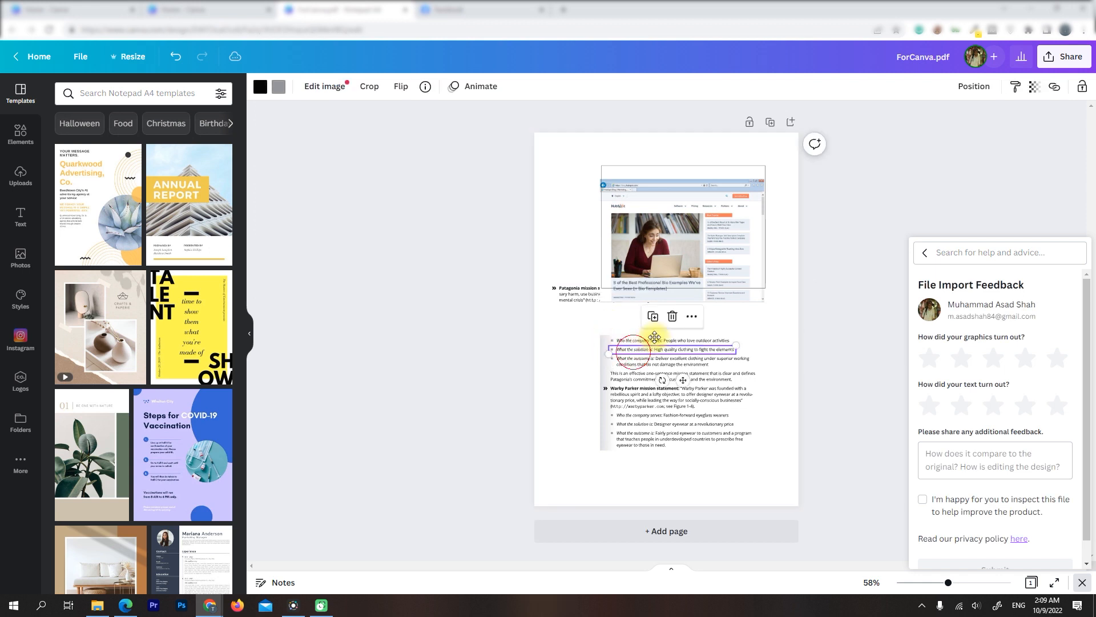
{"action": "key", "text": "ctrl+z"}
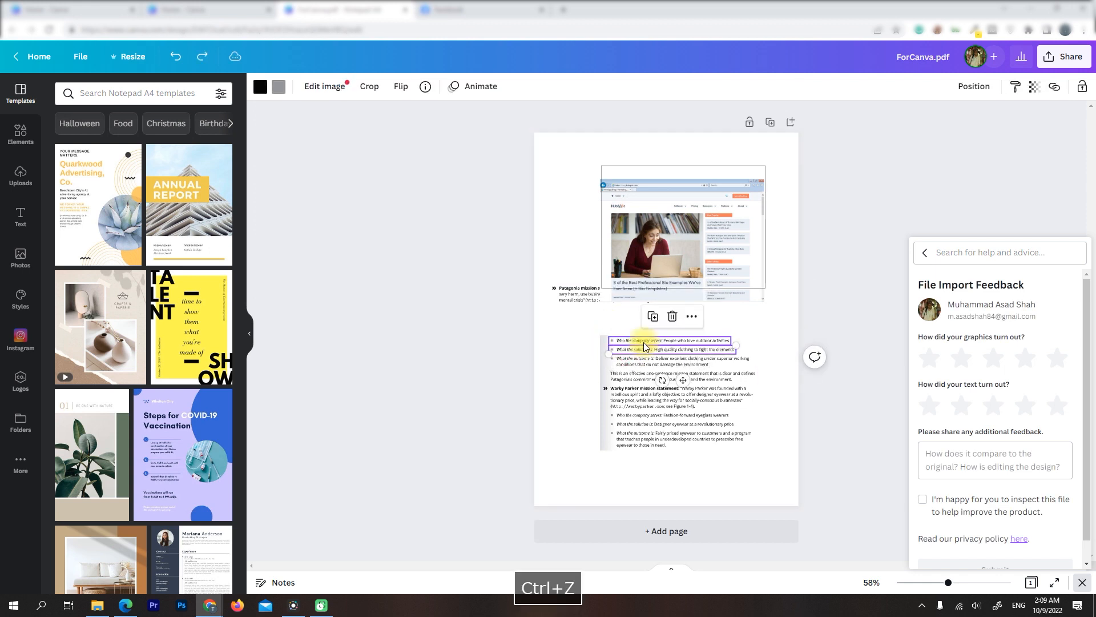
{"action": "left_click_drag", "start_coordinate": [646, 340], "coordinate": [695, 374]}
Delete the grey shaded strips beside the Patagonia bullets and the one-sentence mission statement remark
{"action": "left_click", "coordinate": [609, 350]}
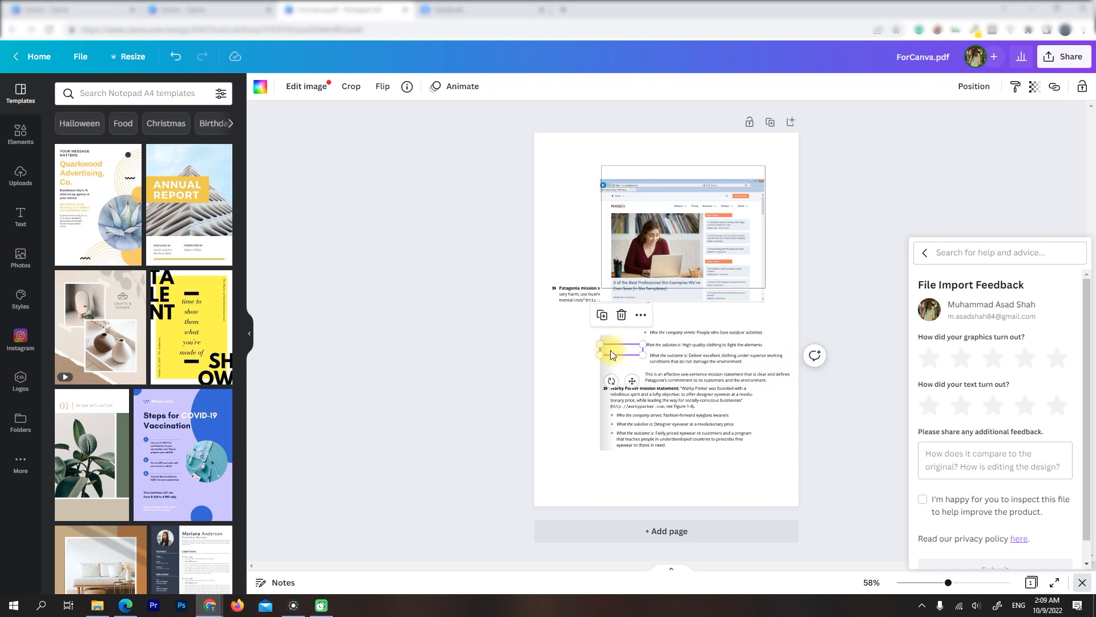
{"action": "key", "text": "Delete"}
{"action": "left_click", "coordinate": [604, 341]}
{"action": "key", "text": "Delete"}
{"action": "left_click", "coordinate": [604, 359]}
{"action": "key", "text": "Delete"}
{"action": "left_click", "coordinate": [606, 375]}
{"action": "key", "text": "Delete"}
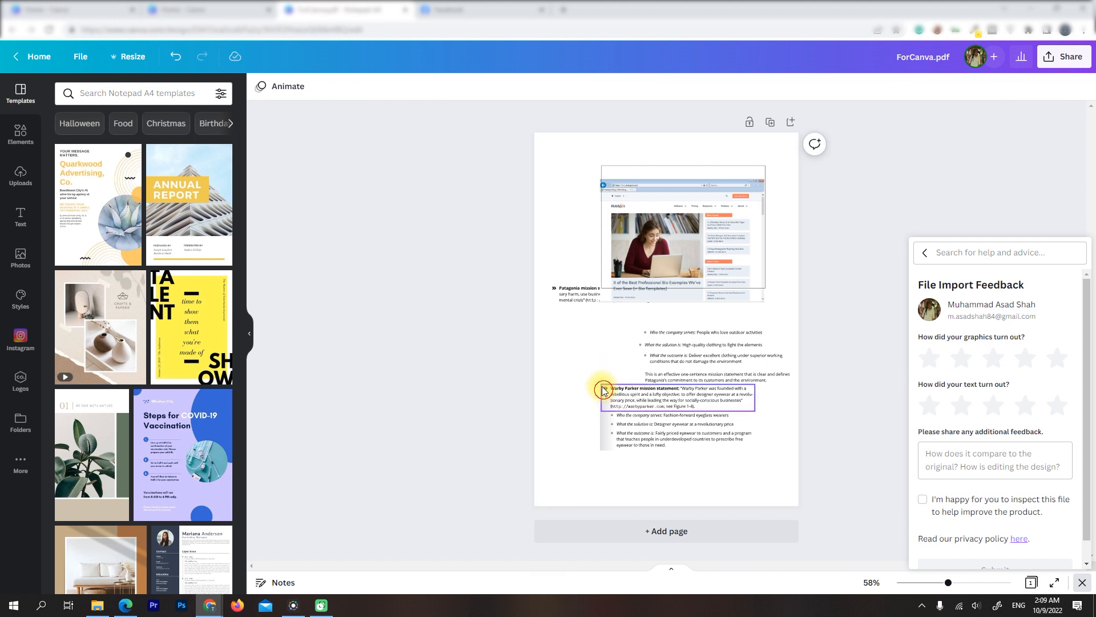
Move the Warby Parker mission statement up and to the left, and delete the shaded strip behind its original place
{"action": "left_click_drag", "start_coordinate": [602, 388], "coordinate": [563, 355]}
{"action": "left_click", "coordinate": [596, 393]}
{"action": "key", "text": "Delete"}
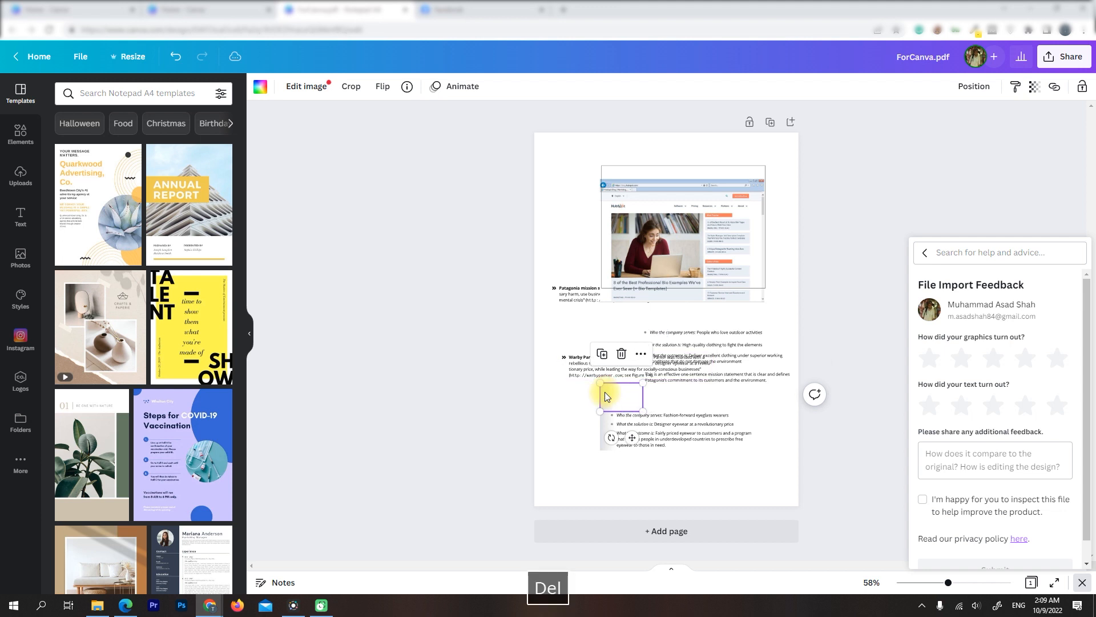
Move the three Warby Parker bullets to the right and delete the remaining grey shaded strips beside them
{"action": "left_click_drag", "start_coordinate": [684, 446], "coordinate": [685, 447]}
{"action": "left_click_drag", "start_coordinate": [767, 479], "coordinate": [701, 423]}
{"action": "left_click", "coordinate": [606, 421]}
{"action": "key", "text": "Delete"}
{"action": "left_click", "coordinate": [603, 411]}
{"action": "left_click", "coordinate": [607, 420]}
{"action": "left_click", "coordinate": [607, 425]}
{"action": "key", "text": "Delete"}
{"action": "left_click", "coordinate": [607, 417]}
{"action": "key", "text": "Delete"}
{"action": "left_click", "coordinate": [608, 433]}
{"action": "key", "text": "Delete"}
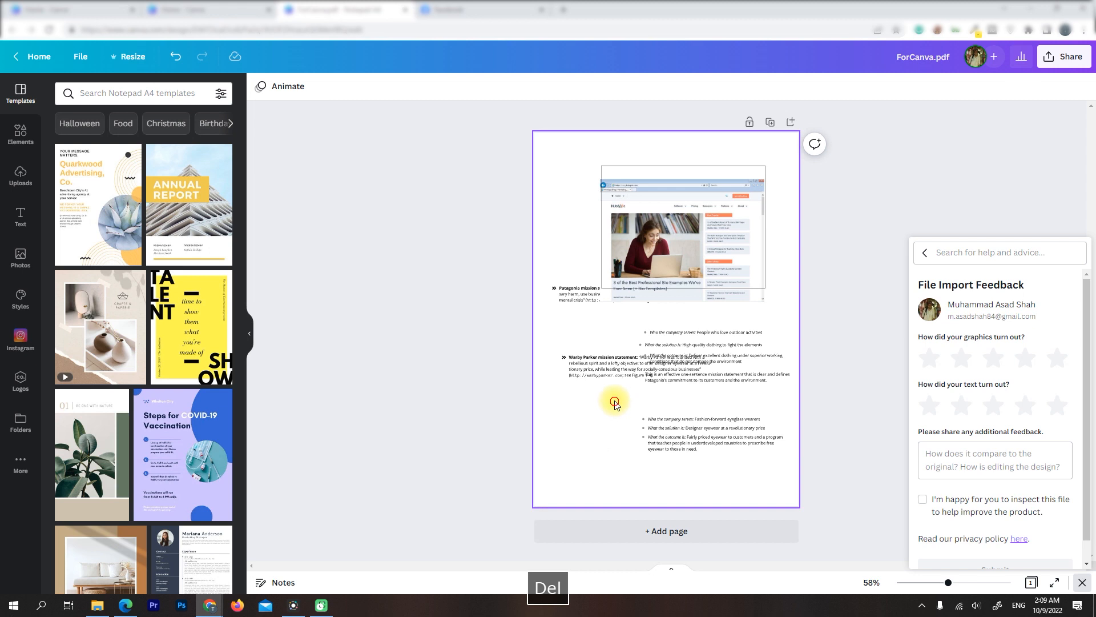
Rearrange the Warby Parker bullets, the Warby Parker statement and the Patagonia lines into one column below the figure
{"action": "left_click_drag", "start_coordinate": [612, 399], "coordinate": [773, 479]}
{"action": "left_click", "coordinate": [708, 441]}
{"action": "left_click_drag", "start_coordinate": [708, 441], "coordinate": [662, 458]}
{"action": "left_click", "coordinate": [594, 394]}
{"action": "left_click_drag", "start_coordinate": [583, 364], "coordinate": [624, 406]}
{"action": "left_click_drag", "start_coordinate": [623, 321], "coordinate": [793, 398]}
{"action": "left_click_drag", "start_coordinate": [718, 342], "coordinate": [674, 345]}
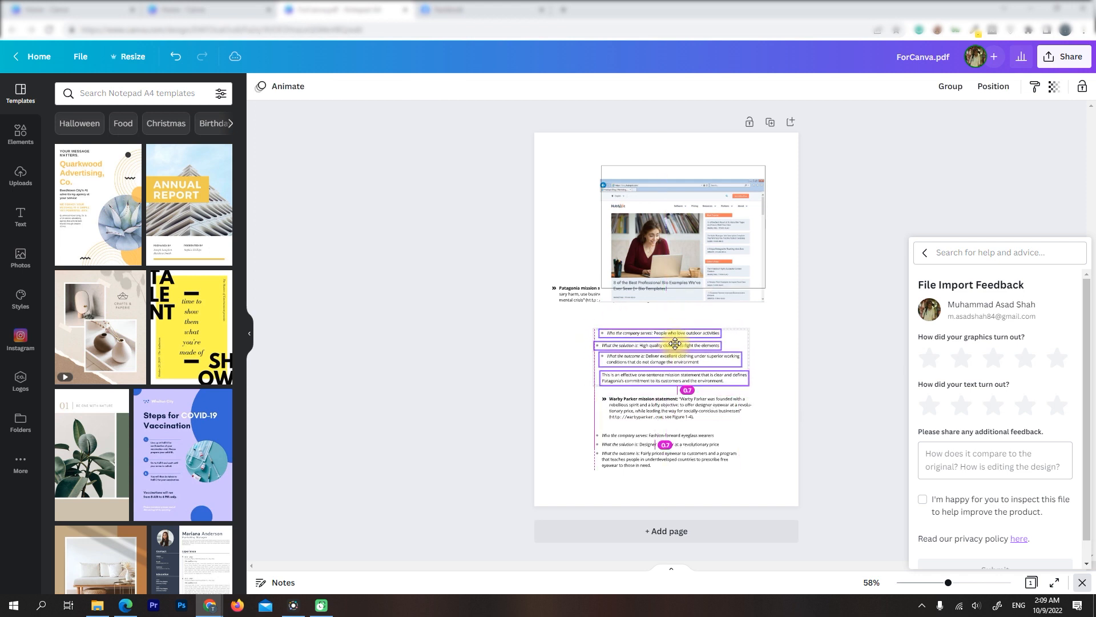
Delete the Patagonia mission statement paragraph and the figure's outline frame, then centre the screenshot figure above the text
{"action": "left_click_drag", "start_coordinate": [563, 257], "coordinate": [574, 314]}
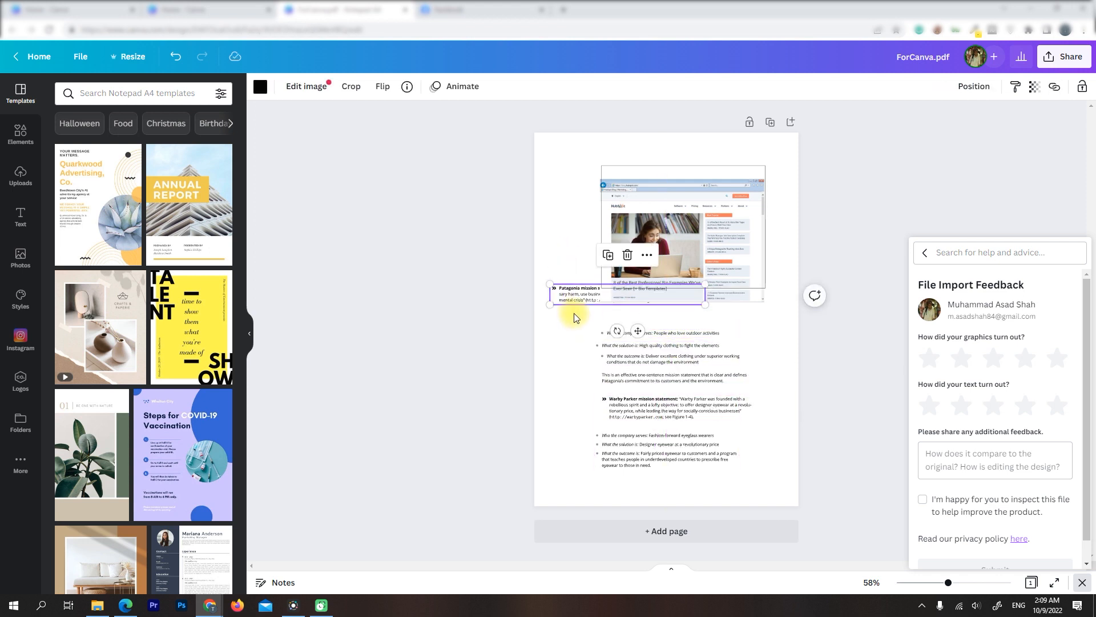
{"action": "key", "text": "Delete"}
{"action": "left_click", "coordinate": [615, 169]}
{"action": "key", "text": "Delete"}
{"action": "mouse_move", "coordinate": [679, 254]}
{"action": "left_mouse_down"}
{"action": "mouse_move", "coordinate": [663, 256]}
{"action": "mouse_move", "coordinate": [667, 266]}
{"action": "left_mouse_up"}
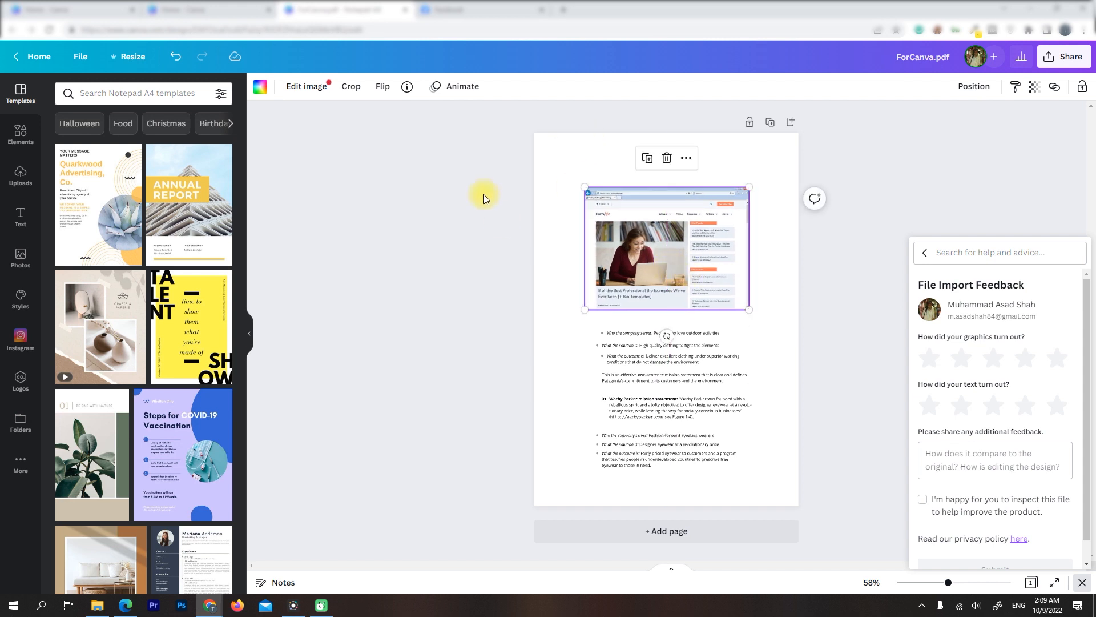
Try middle and centre alignment on the figure and all text blocks, then align them left and space them evenly vertically
{"action": "left_click_drag", "start_coordinate": [559, 151], "coordinate": [775, 490]}
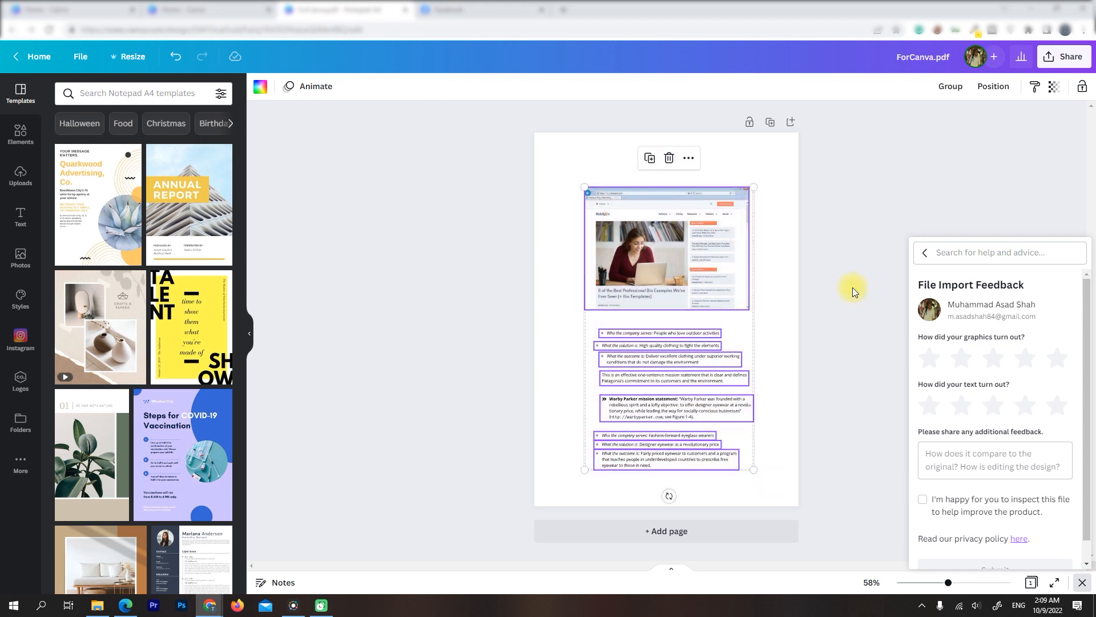
{"action": "left_click", "coordinate": [998, 94]}
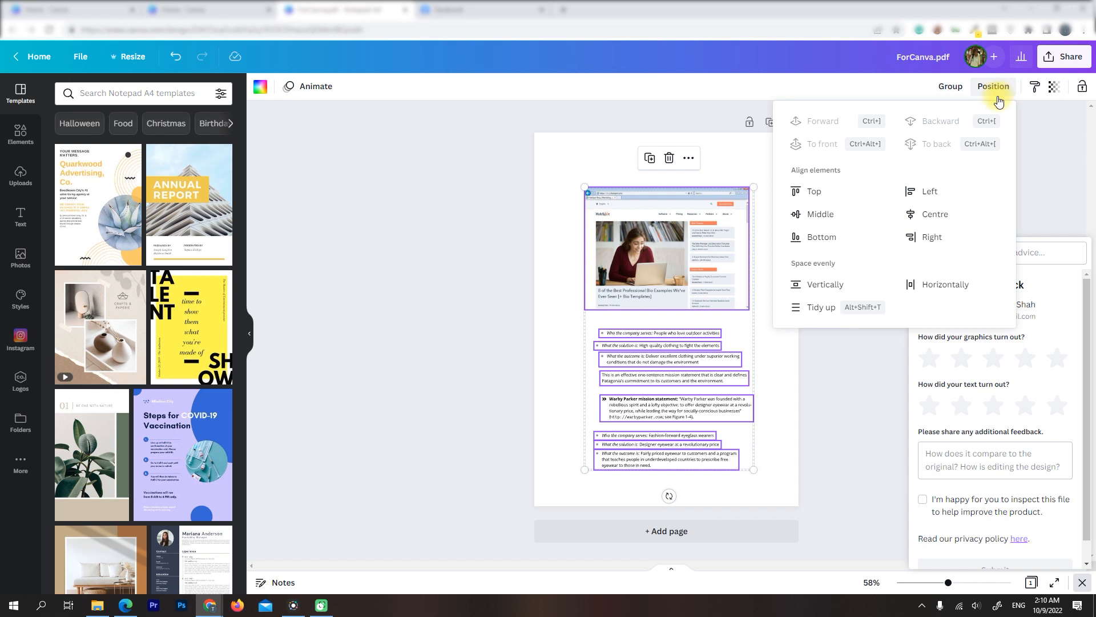
{"action": "left_click", "coordinate": [816, 215]}
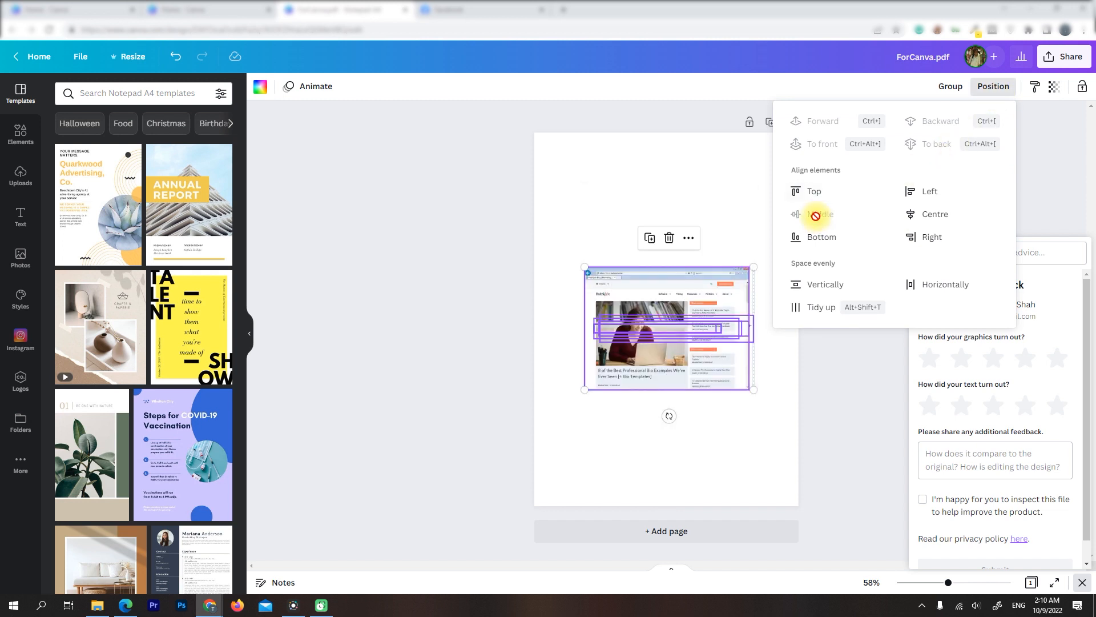
{"action": "key", "text": "ctrl+z"}
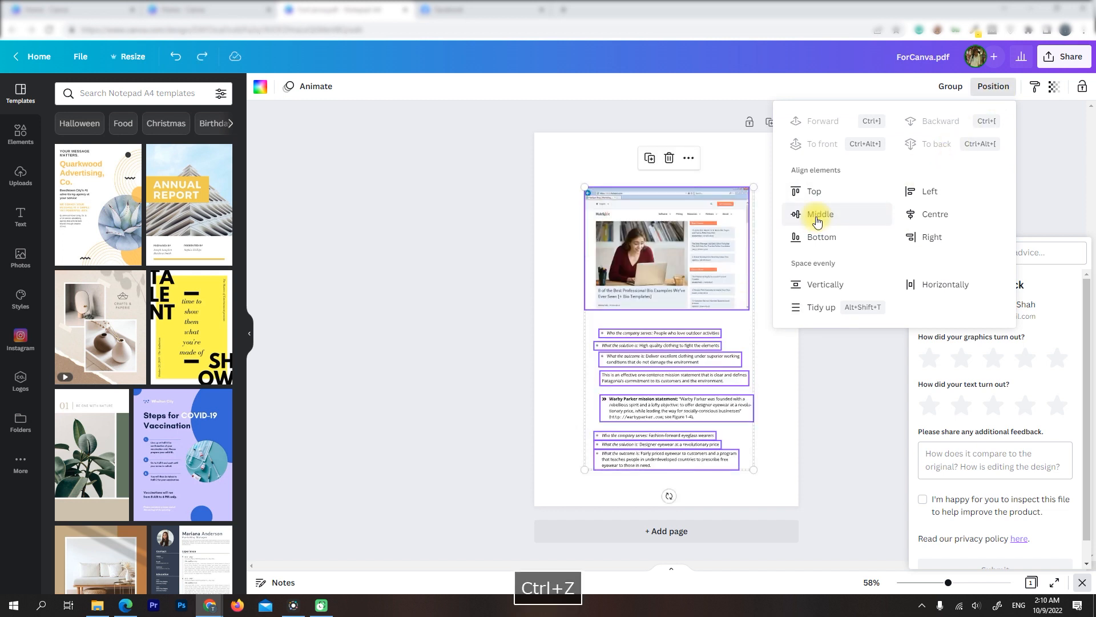
{"action": "left_click", "coordinate": [932, 215]}
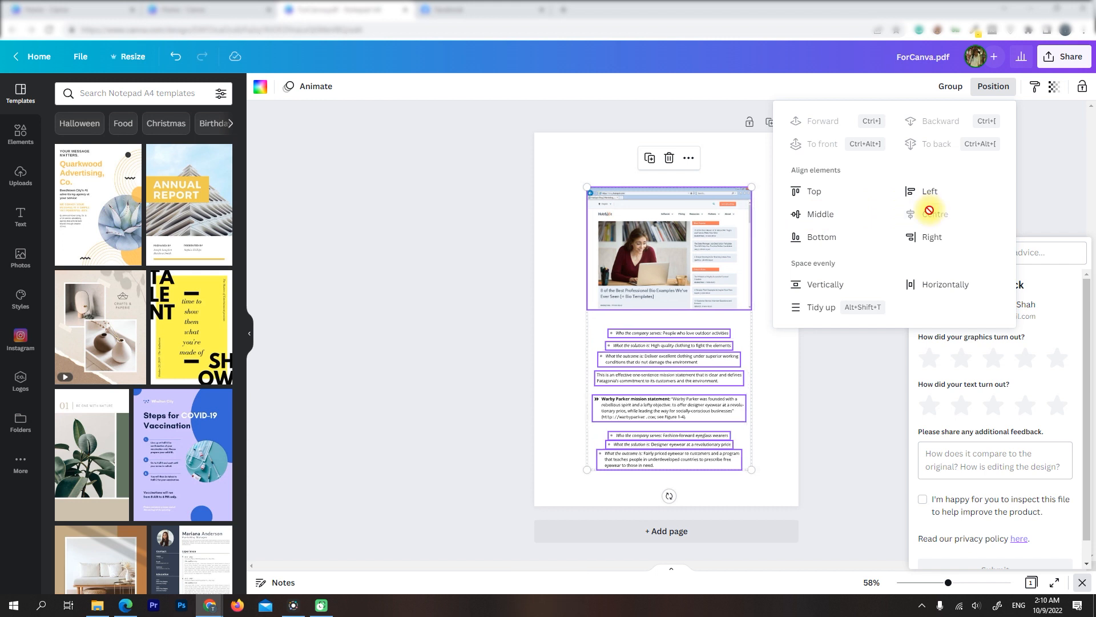
{"action": "left_click", "coordinate": [919, 193]}
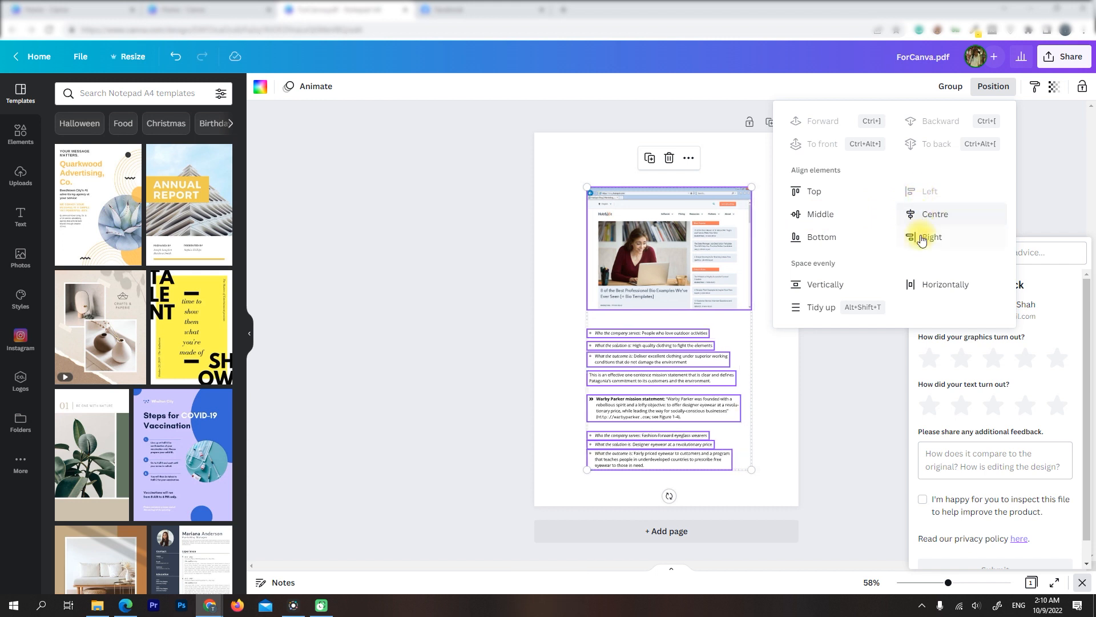
{"action": "left_click", "coordinate": [837, 284]}
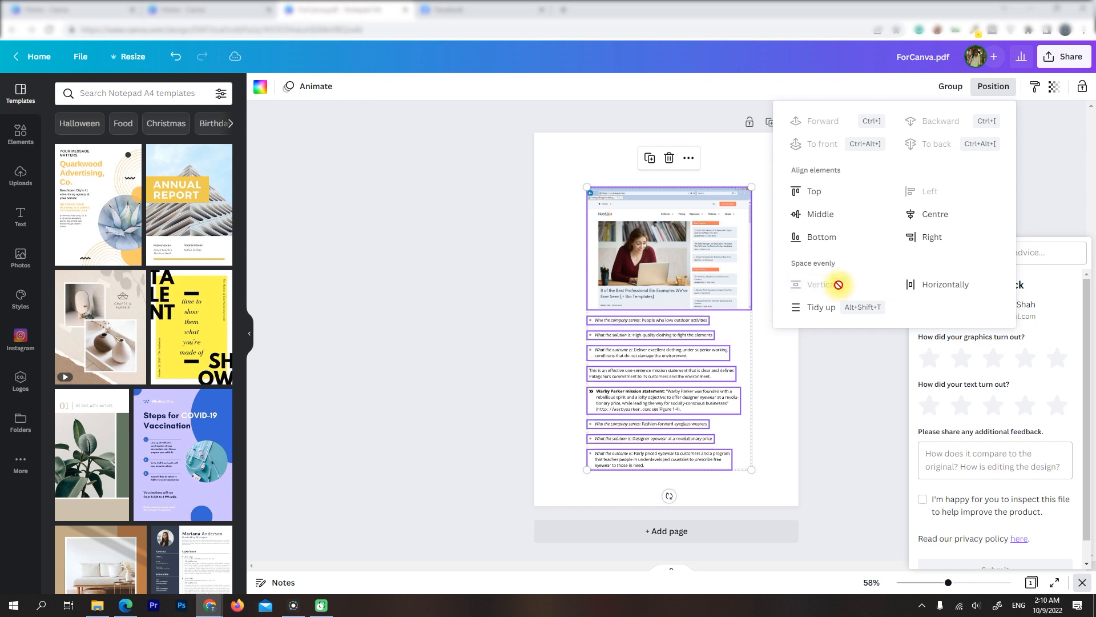
{"action": "left_click", "coordinate": [553, 147]}
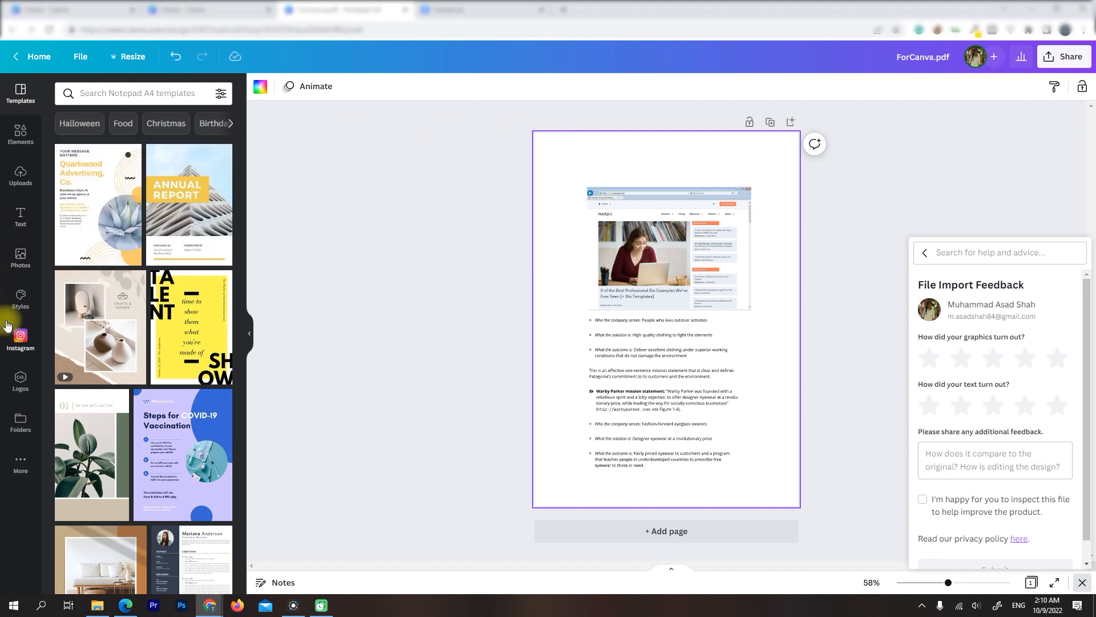
Try the yellow colour palette on the page, then apply the brown and orange palette instead
{"action": "left_click", "coordinate": [21, 294]}
{"action": "left_click", "coordinate": [98, 379]}
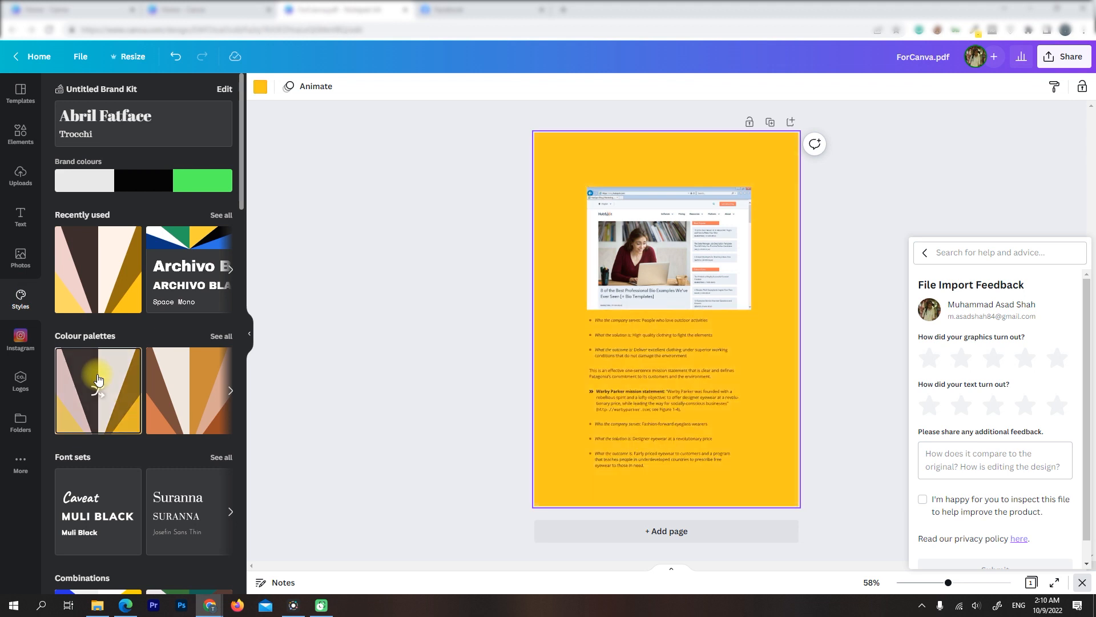
{"action": "left_click", "coordinate": [171, 389]}
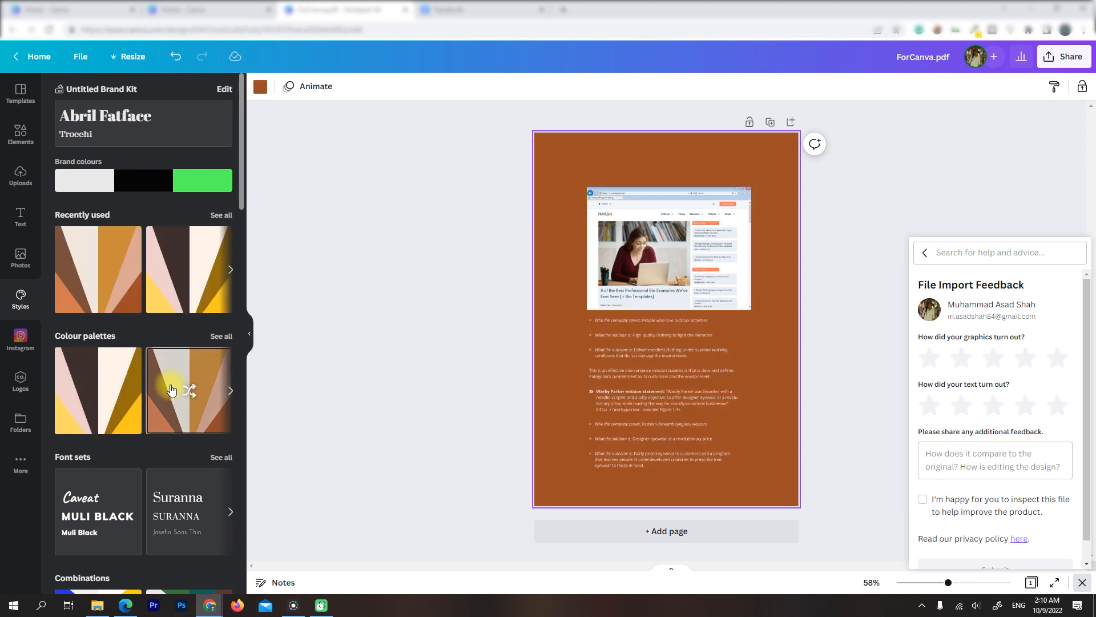
{"action": "left_click", "coordinate": [652, 227]}
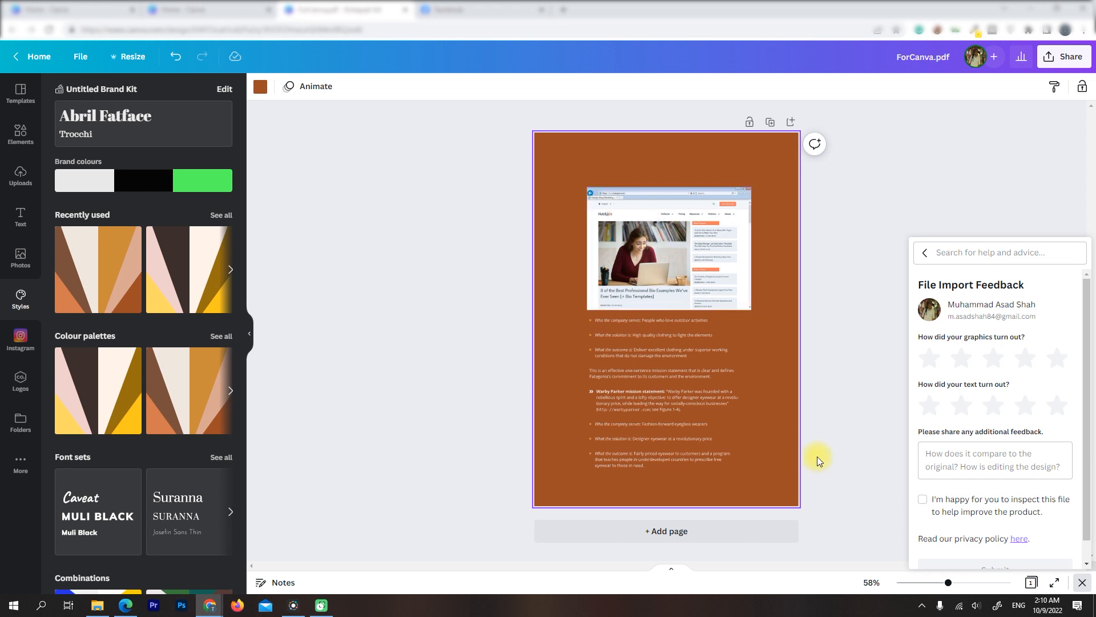
Shift the three Warby Parker bullet lines down to spread them further apart near the page's lower edge
{"action": "left_click_drag", "start_coordinate": [649, 460], "coordinate": [611, 427]}
{"action": "left_click", "coordinate": [611, 426]}
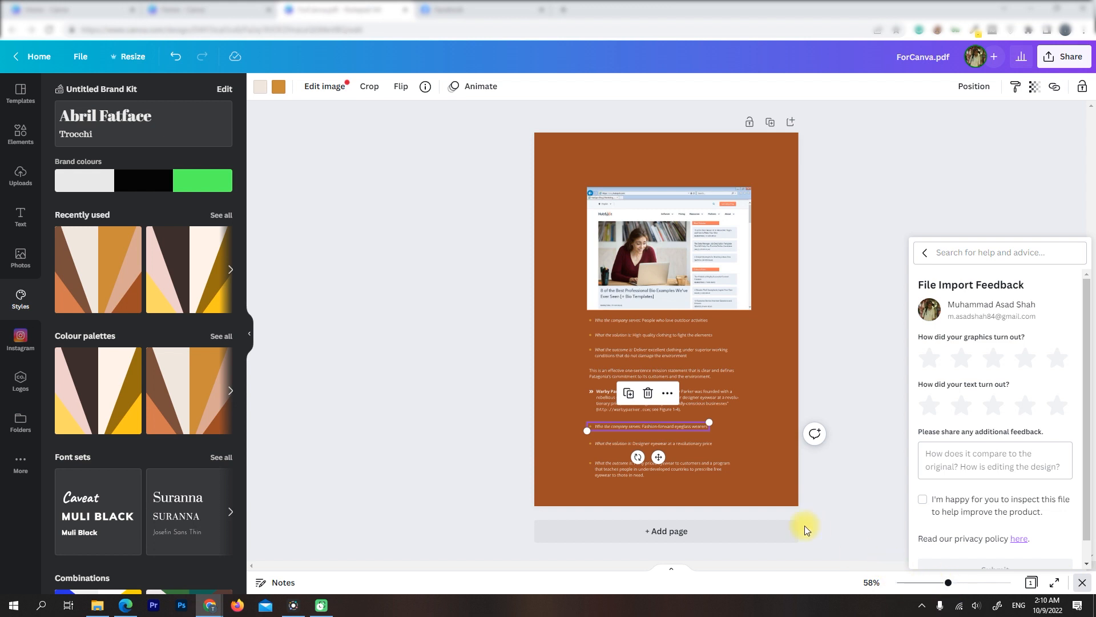
{"action": "scroll", "coordinate": [793, 493], "scroll_direction": "up", "scroll_amount": 3}
{"action": "key", "text": "space"}
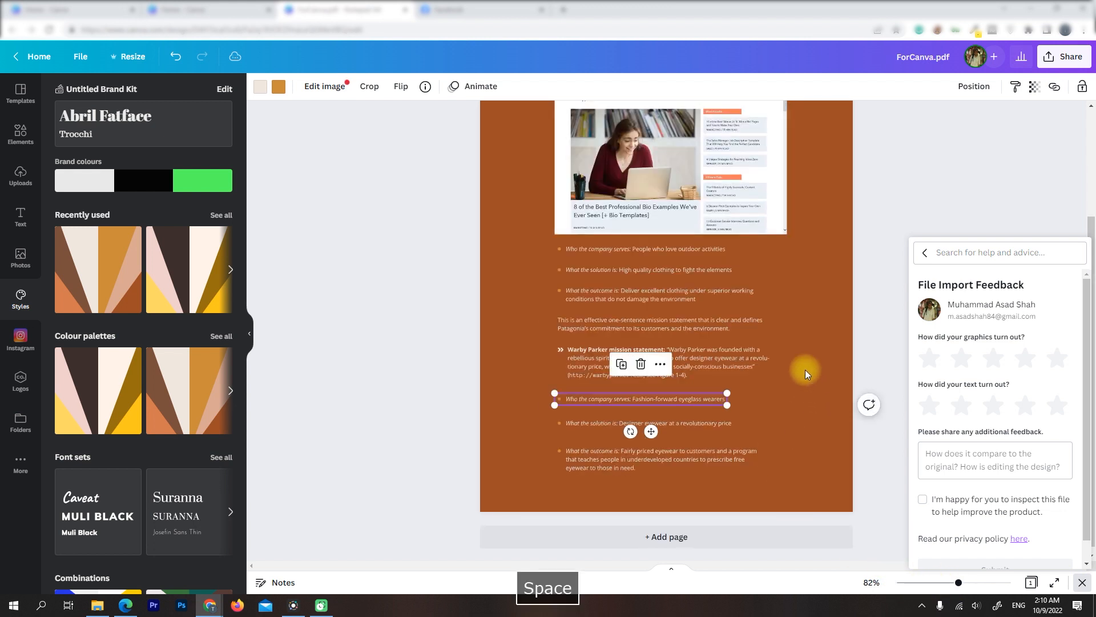
{"action": "left_click", "coordinate": [805, 406]}
Nudge the three Patagonia bullet lines below the figure slightly down and to the right
{"action": "left_click_drag", "start_coordinate": [1091, 226], "coordinate": [1094, 192]}
{"action": "left_click", "coordinate": [573, 308]}
{"action": "left_click_drag", "start_coordinate": [576, 306], "coordinate": [579, 353]}
{"action": "left_click", "coordinate": [578, 357]}
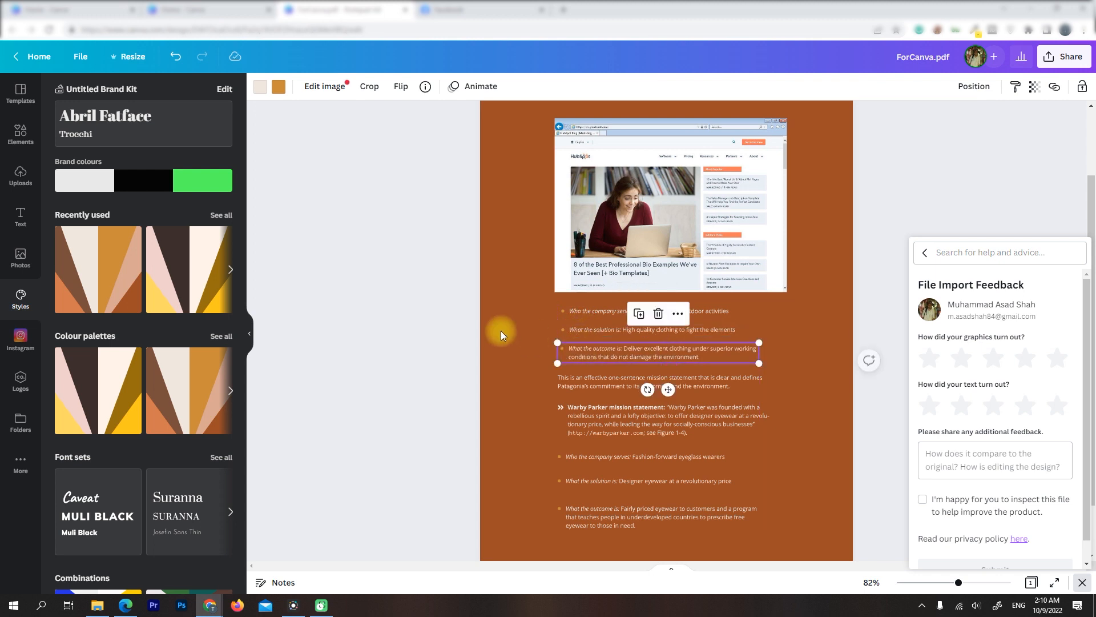
Align all text blocks below the figure to the left and space them evenly vertically
{"action": "scroll", "coordinate": [530, 317], "scroll_direction": "up", "scroll_amount": 2}
{"action": "left_click", "coordinate": [608, 195]}
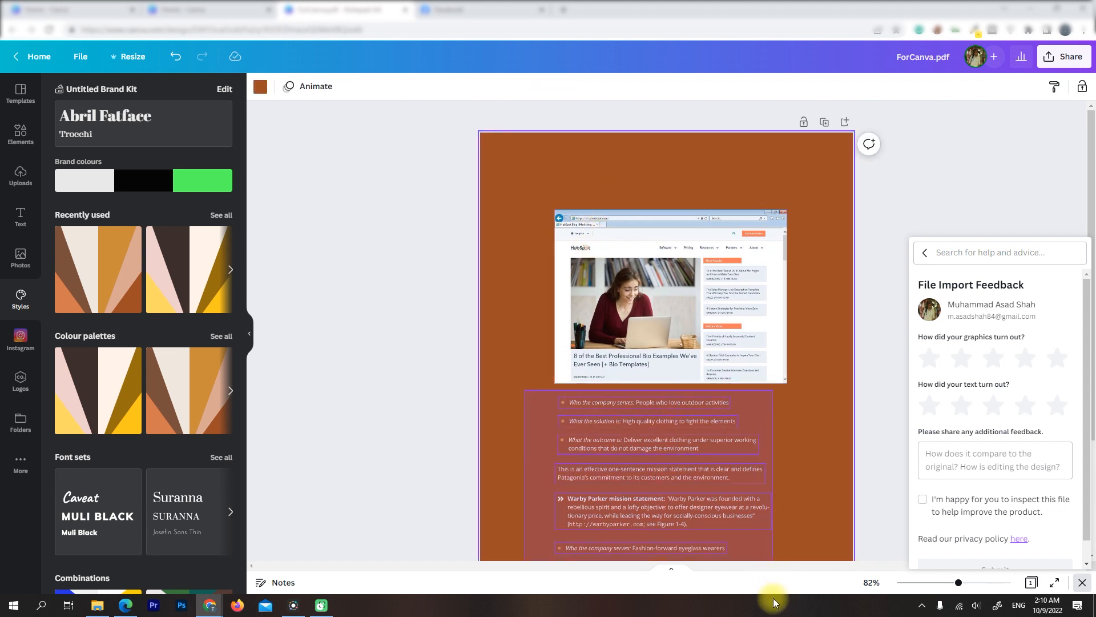
{"action": "left_click_drag", "start_coordinate": [804, 607], "coordinate": [800, 600]}
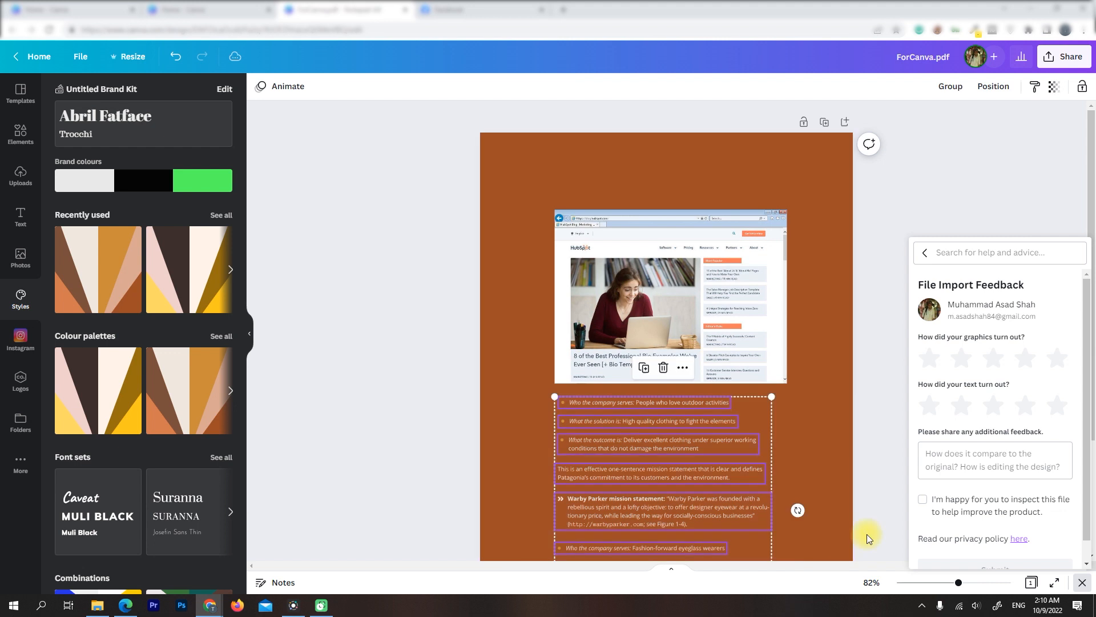
{"action": "key", "text": "ctrl+minus"}
{"action": "key", "text": "ctrl+minus"}
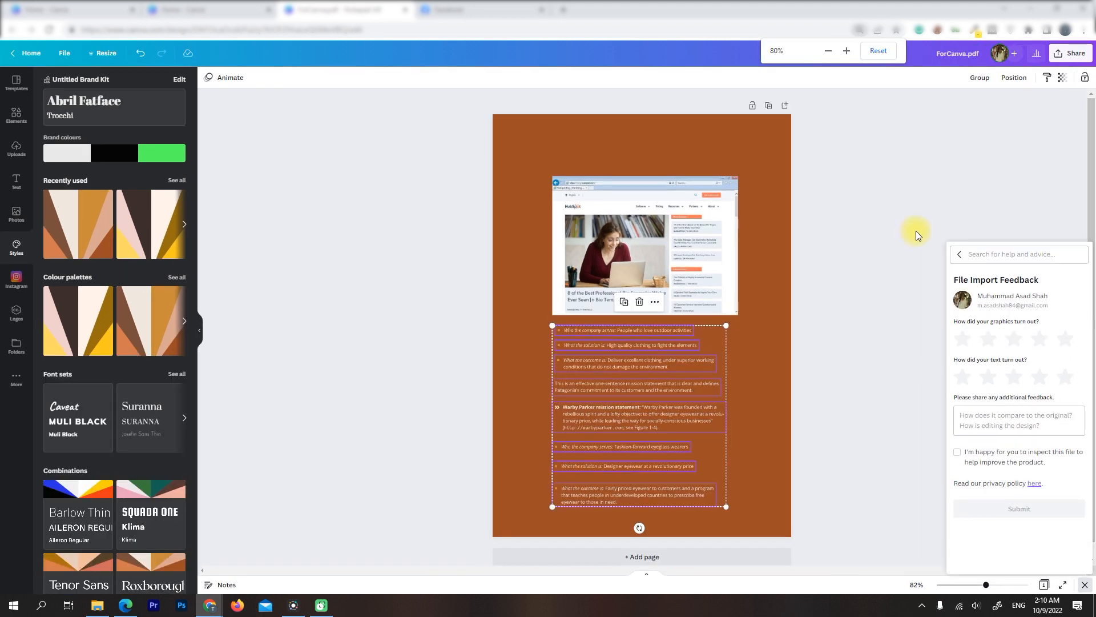
{"action": "left_click", "coordinate": [1012, 78]}
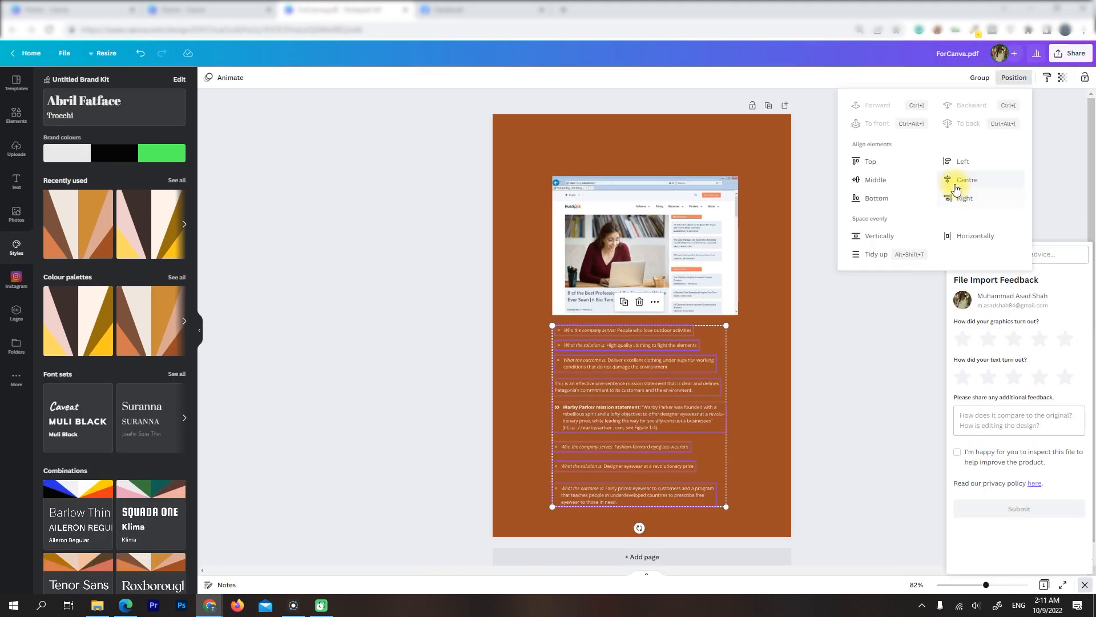
{"action": "left_click", "coordinate": [949, 161]}
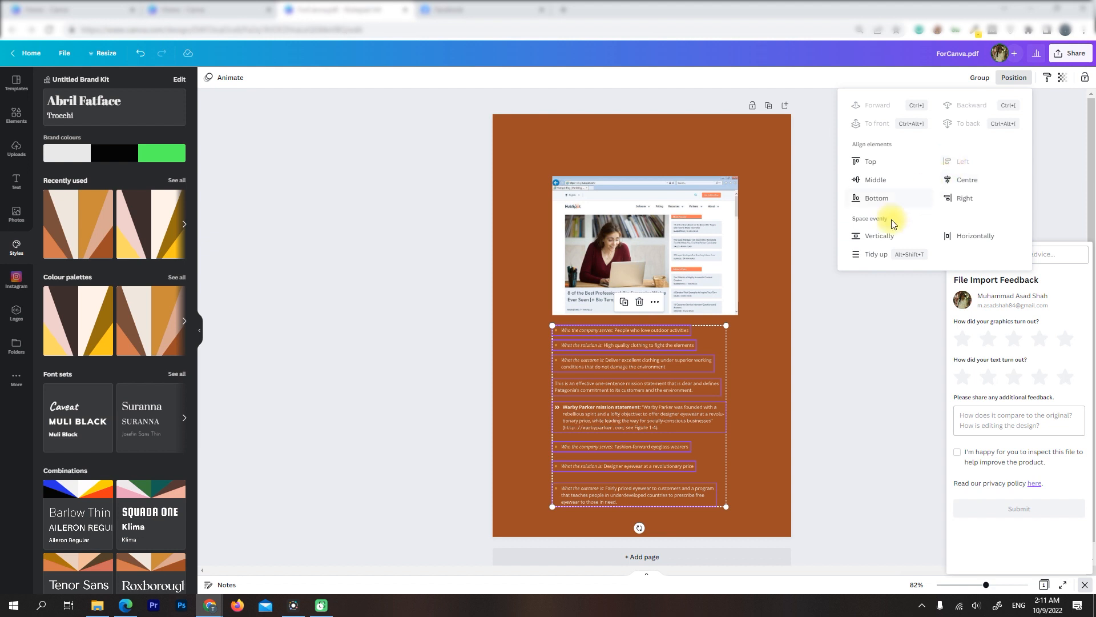
{"action": "left_click", "coordinate": [876, 235]}
{"action": "left_click", "coordinate": [769, 344]}
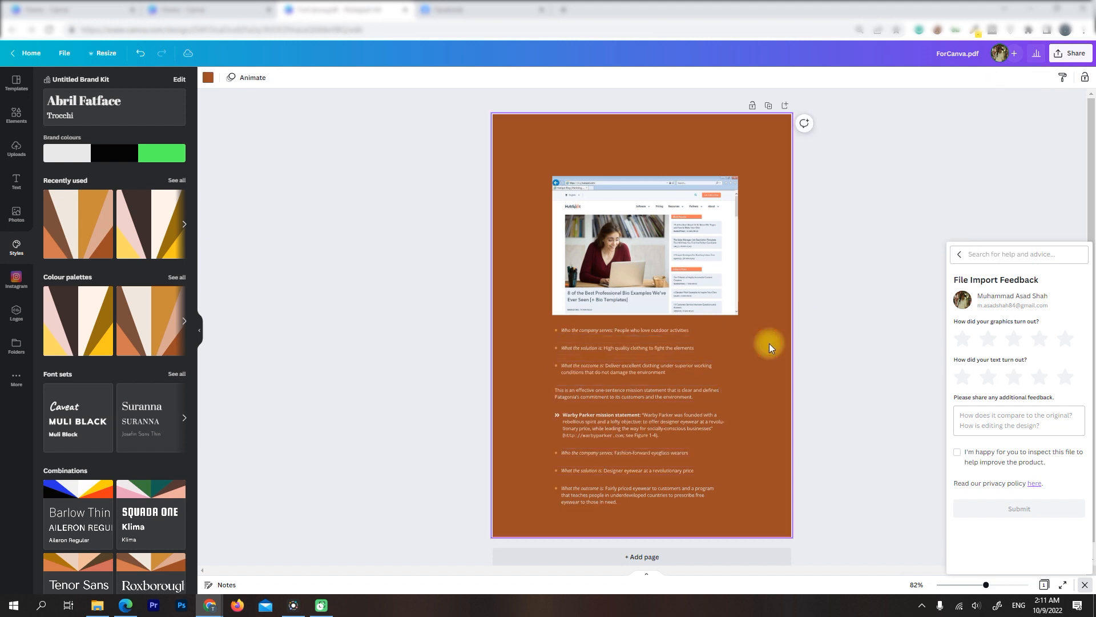
Add the "DAZZLE / eau de parfum" font combination at the page's upper edge and shrink it to fit above the figure
{"action": "scroll", "coordinate": [768, 330], "scroll_direction": "up", "scroll_amount": 2}
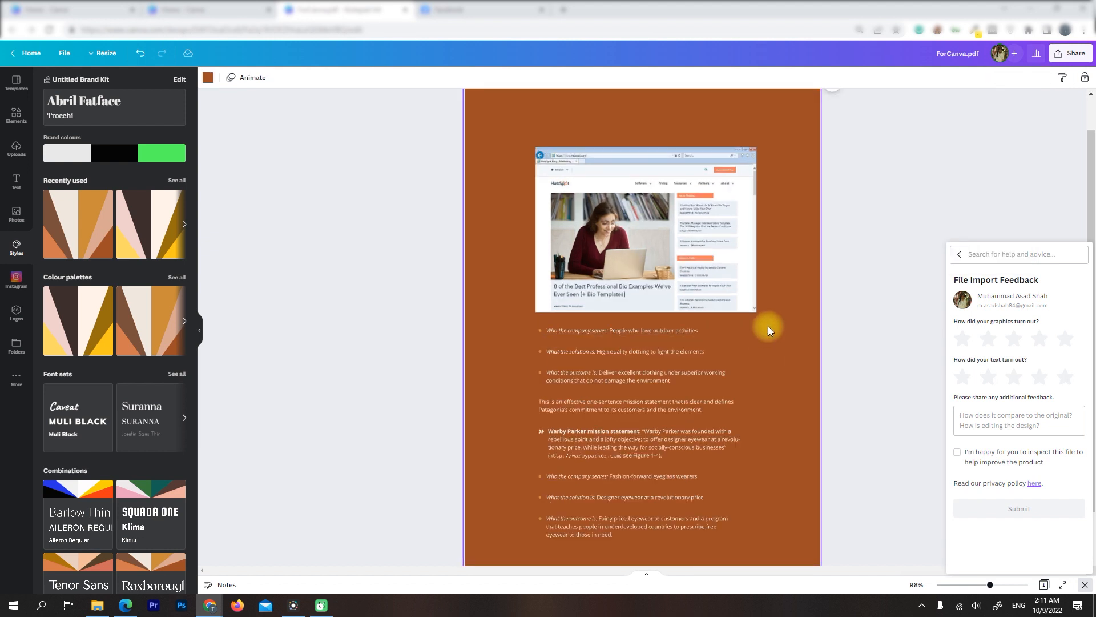
{"action": "key", "text": "space"}
{"action": "left_click_drag", "start_coordinate": [807, 165], "coordinate": [803, 230]}
{"action": "left_click_drag", "start_coordinate": [1095, 195], "coordinate": [1094, 99]}
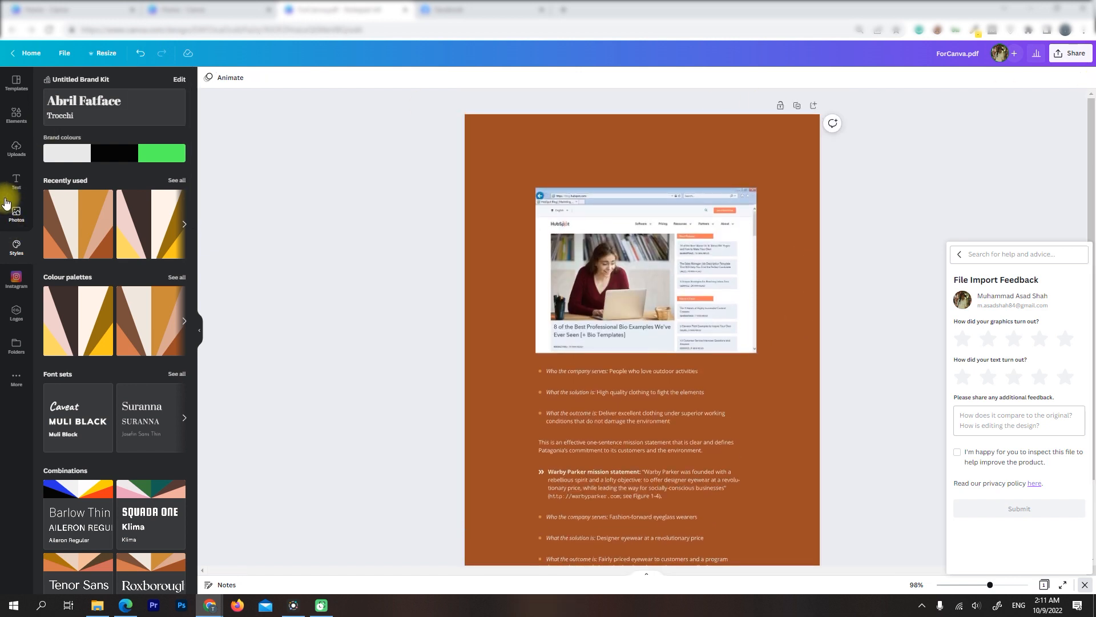
{"action": "left_click", "coordinate": [14, 180]}
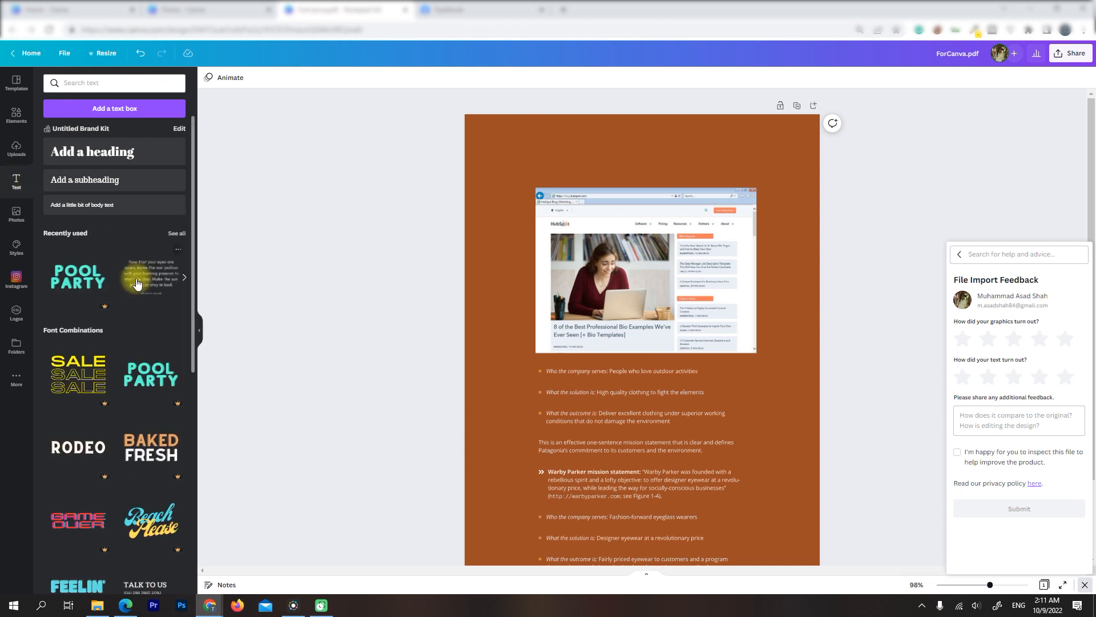
{"action": "scroll", "coordinate": [137, 283], "scroll_direction": "down", "scroll_amount": 7}
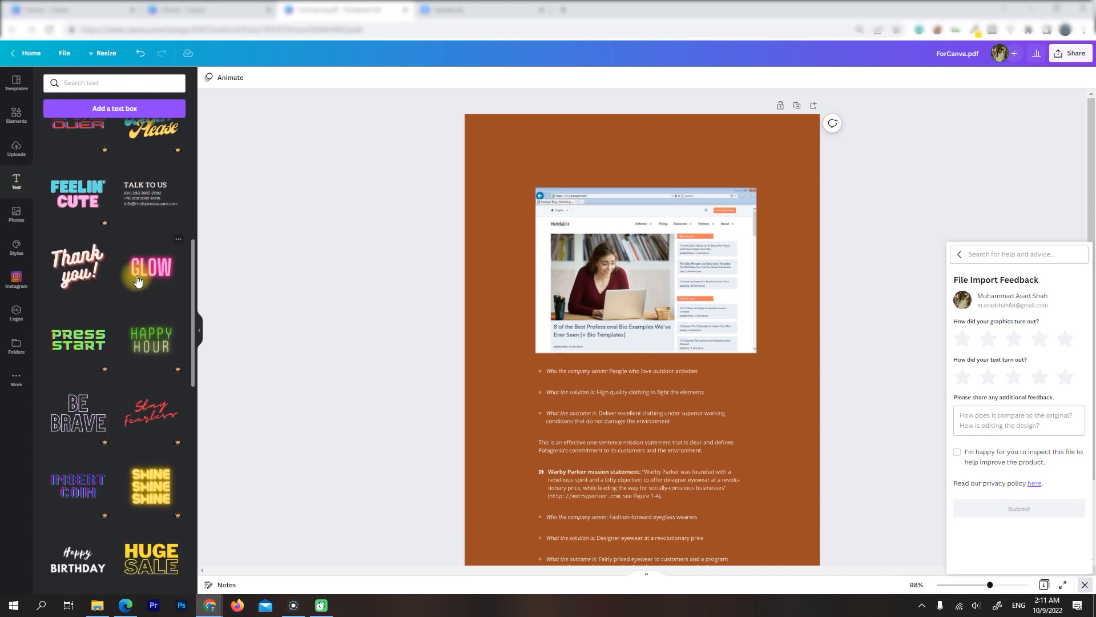
{"action": "scroll", "coordinate": [137, 280], "scroll_direction": "down", "scroll_amount": 3}
{"action": "scroll", "coordinate": [137, 280], "scroll_direction": "down", "scroll_amount": 7}
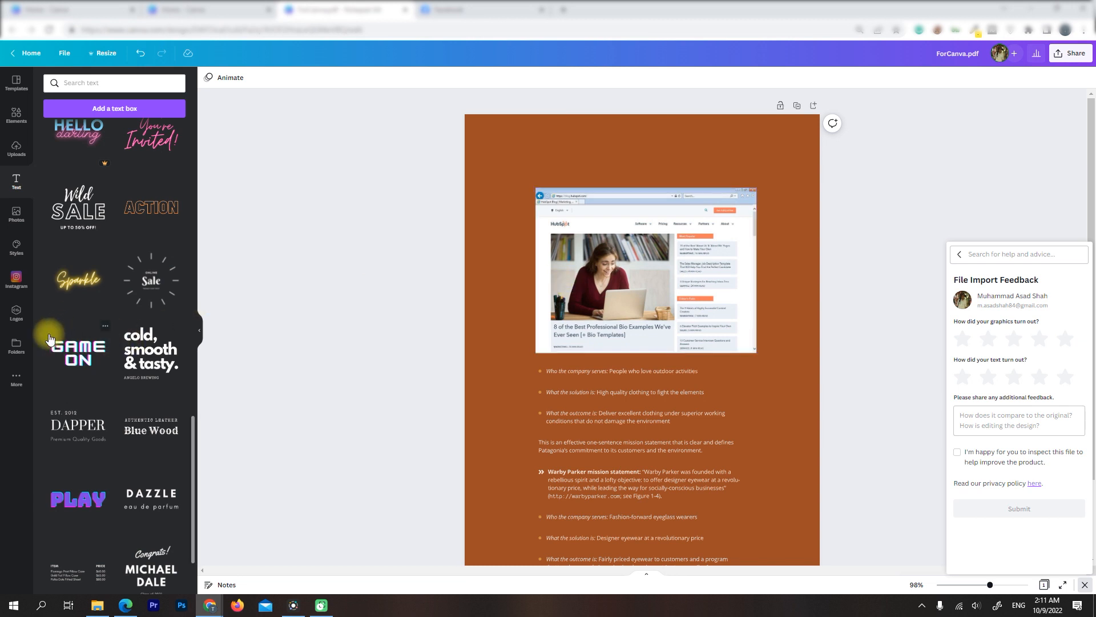
{"action": "scroll", "coordinate": [67, 354], "scroll_direction": "down", "scroll_amount": 1}
{"action": "scroll", "coordinate": [67, 354], "scroll_direction": "down", "scroll_amount": 1}
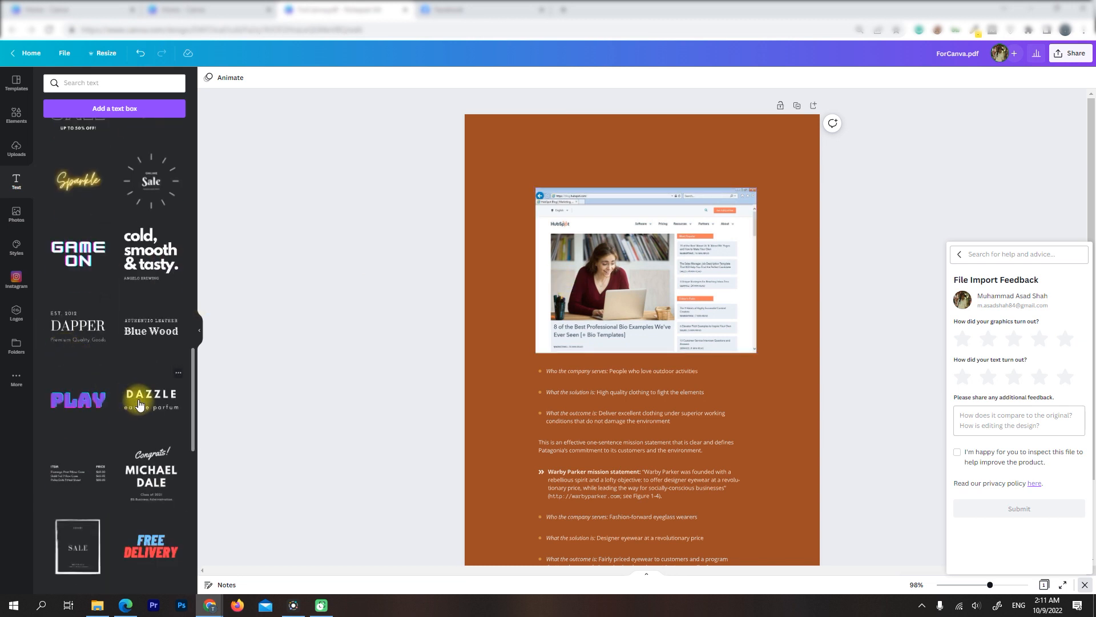
{"action": "left_click_drag", "start_coordinate": [138, 405], "coordinate": [515, 159]}
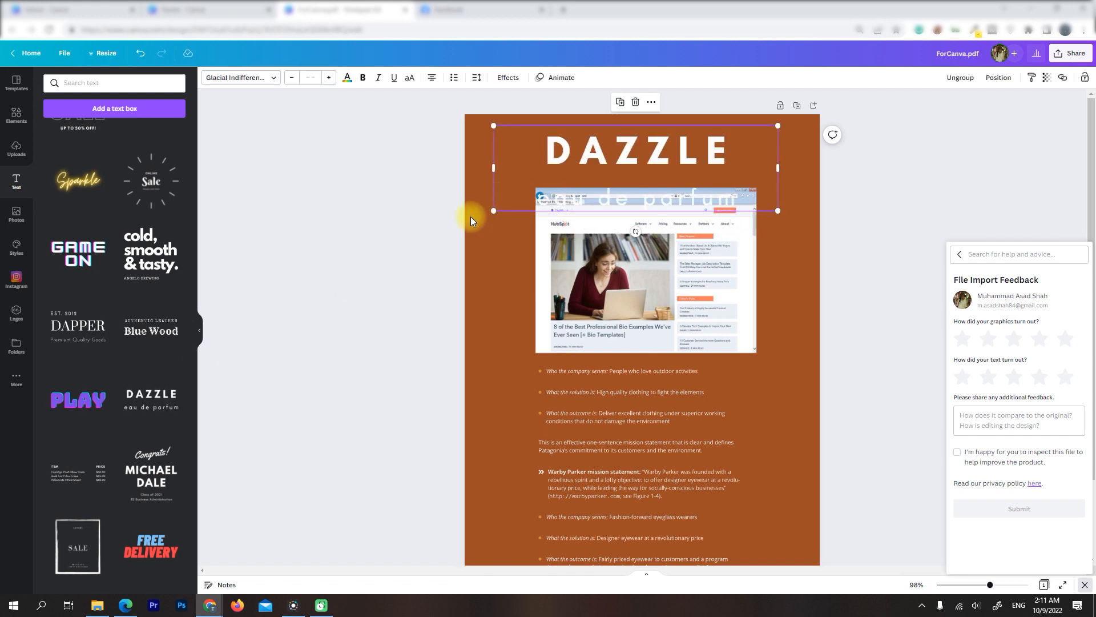
{"action": "left_click_drag", "start_coordinate": [493, 210], "coordinate": [571, 165]}
{"action": "left_click_drag", "start_coordinate": [707, 146], "coordinate": [680, 142]}
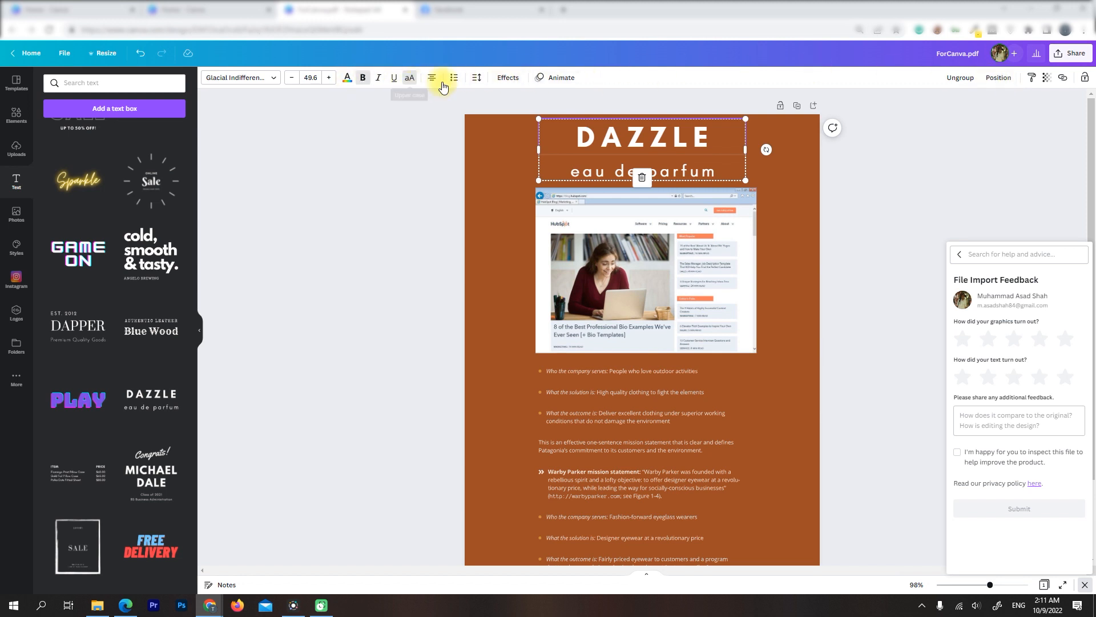
Apply the Splice effect to the DAZZLE title with thickness 48, offset 66 and direction -67
{"action": "left_click", "coordinate": [513, 84]}
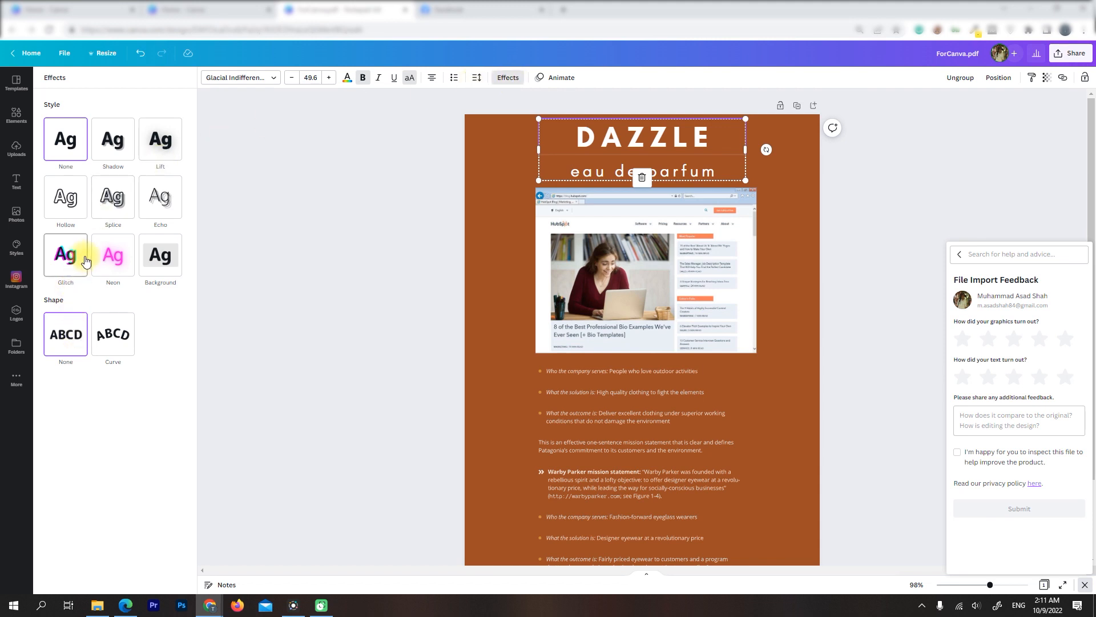
{"action": "left_click", "coordinate": [114, 214]}
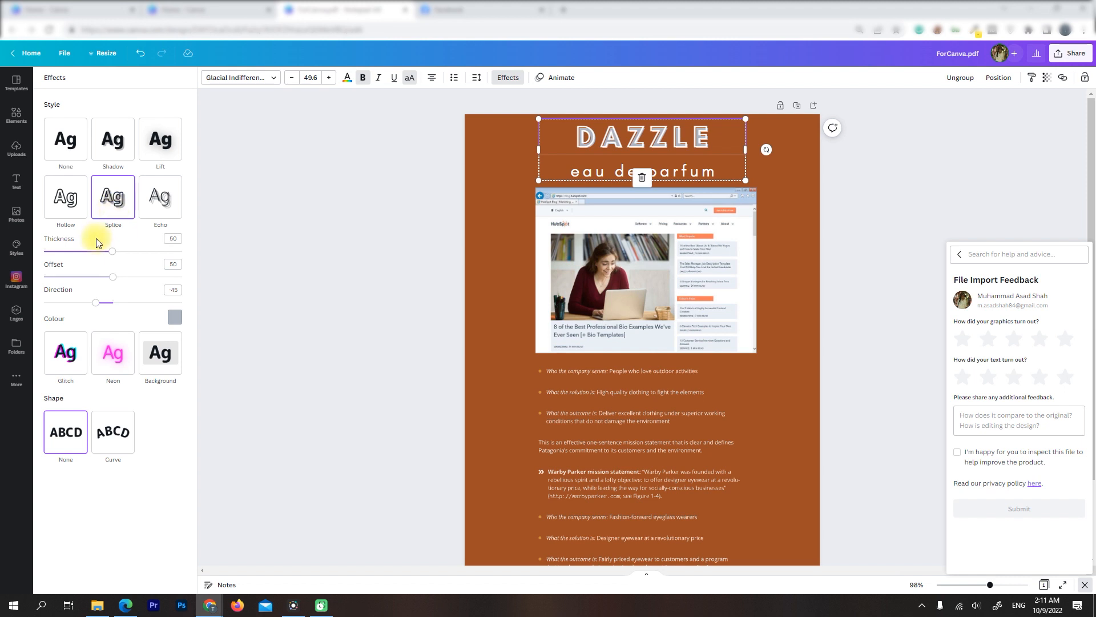
{"action": "left_click_drag", "start_coordinate": [127, 250], "coordinate": [128, 278]}
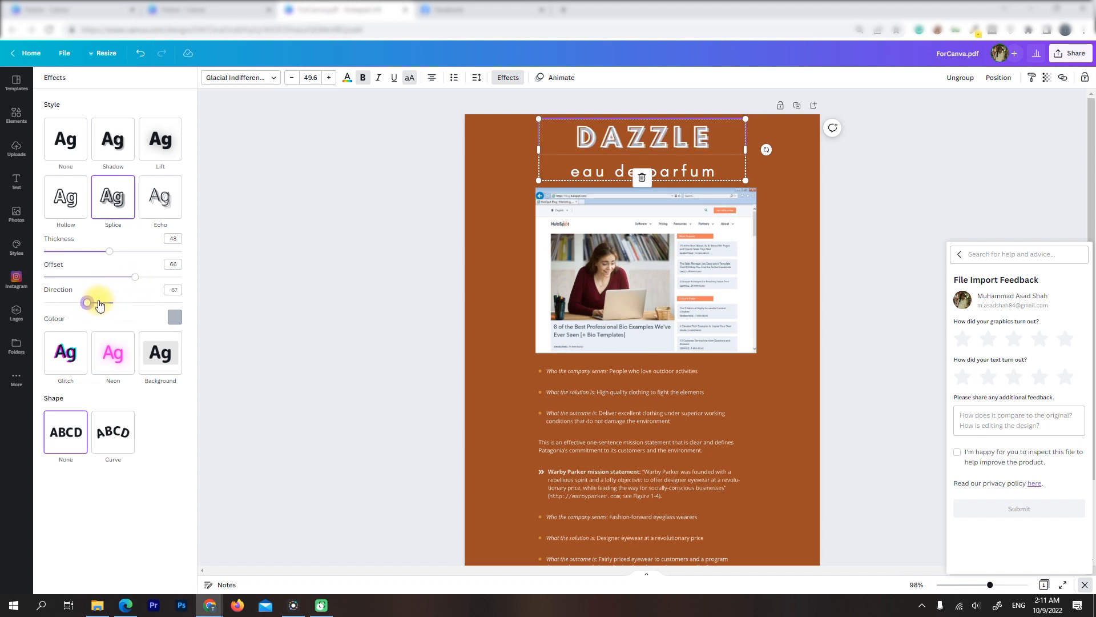
{"action": "left_click", "coordinate": [312, 259]}
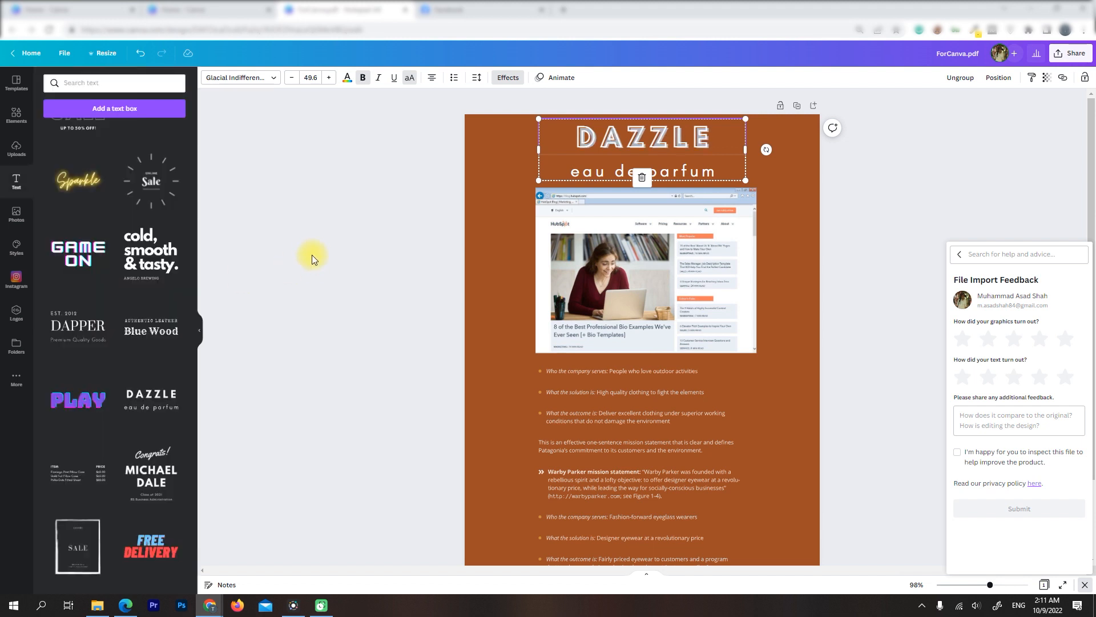
Look up the section heading in the PDF e-book and replace the DAZZLE title in the Canva design with "REVIEWING"
{"action": "double_click", "coordinate": [704, 133]}
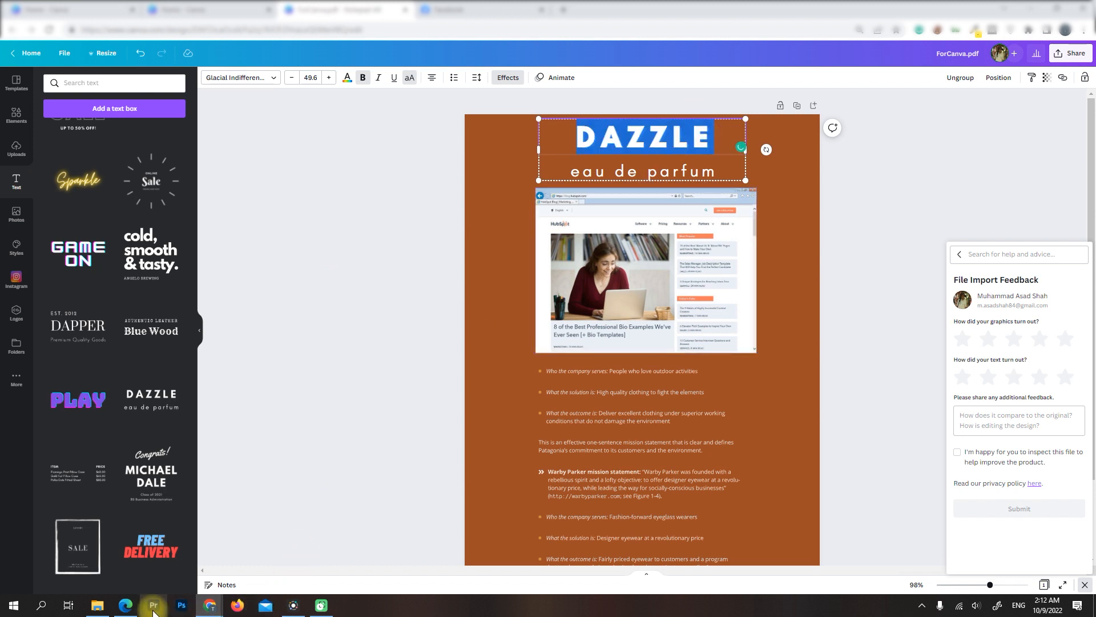
{"action": "left_click", "coordinate": [126, 605]}
{"action": "scroll", "coordinate": [417, 168], "scroll_direction": "up", "scroll_amount": 10}
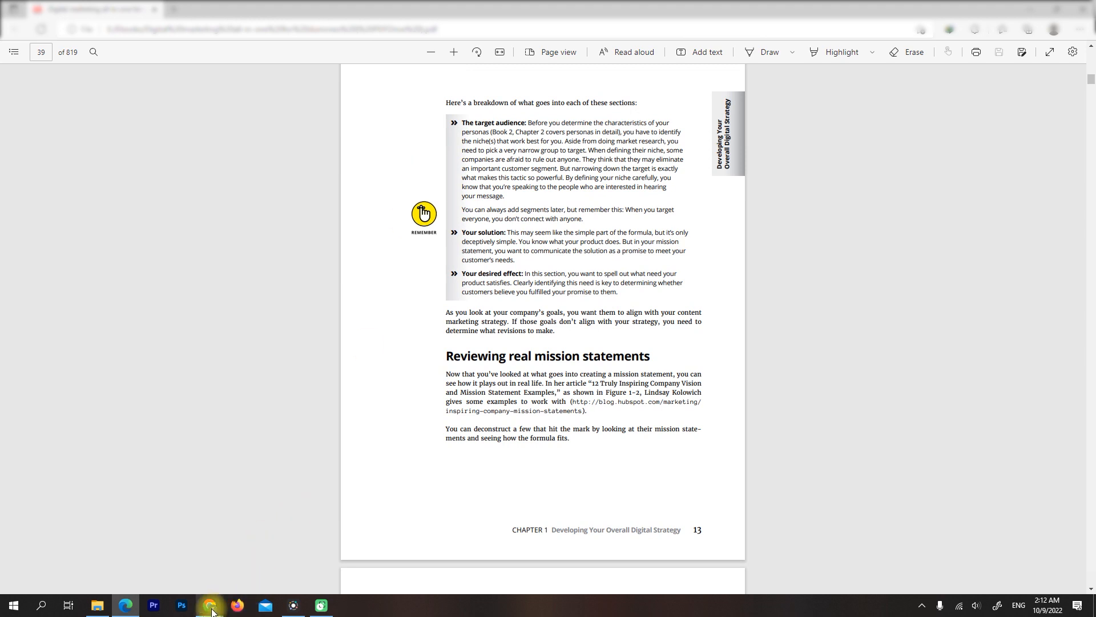
{"action": "mouse_move", "coordinate": [213, 606]}
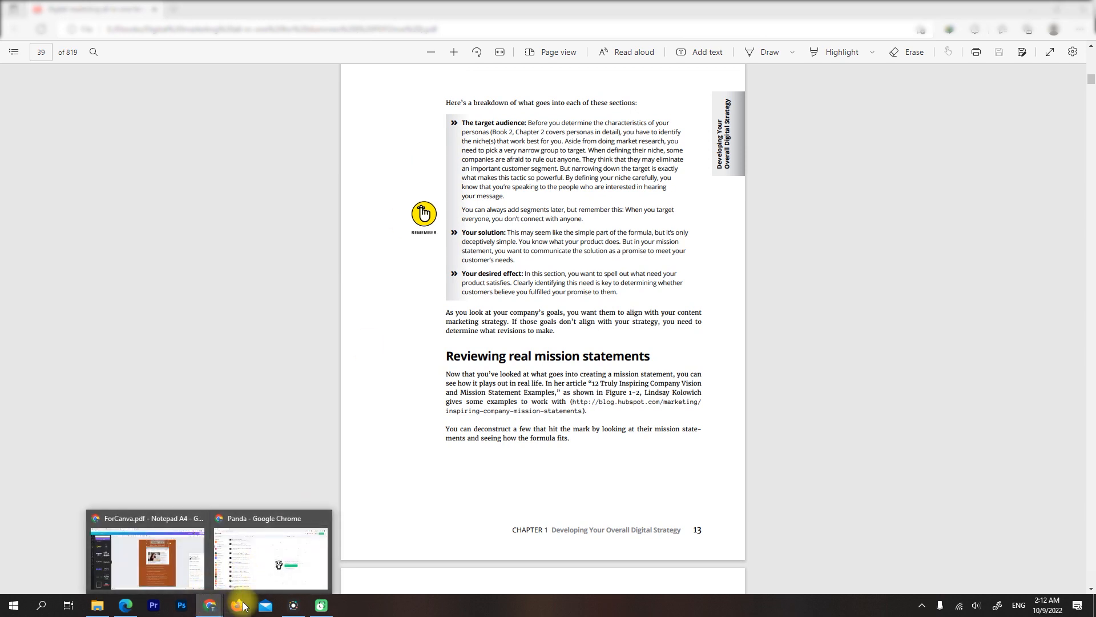
{"action": "left_click", "coordinate": [230, 610]}
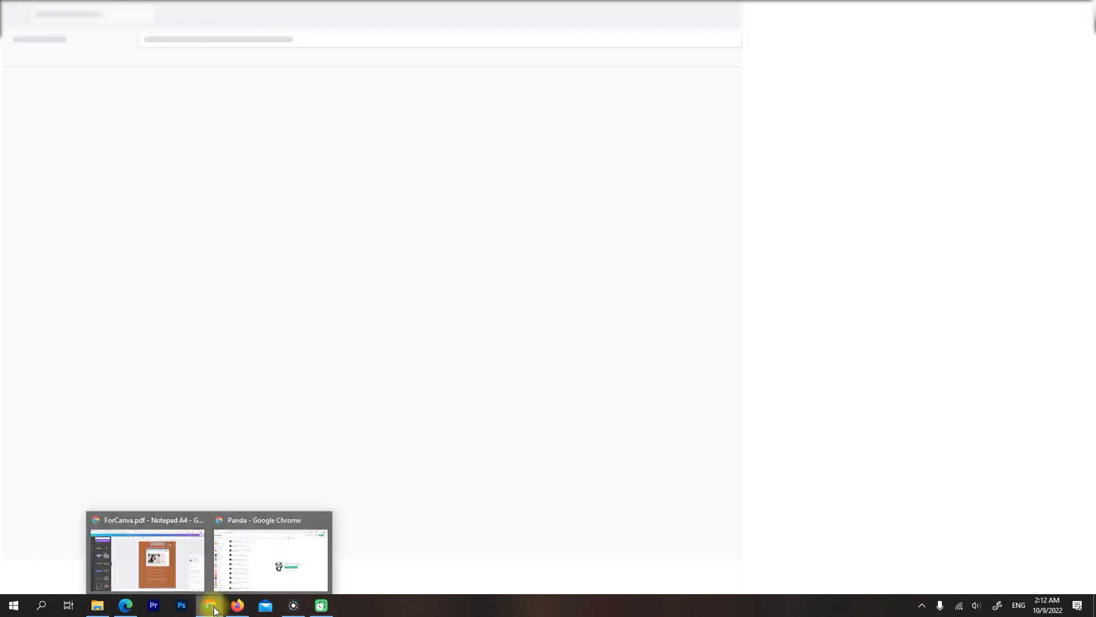
{"action": "left_click", "coordinate": [201, 571]}
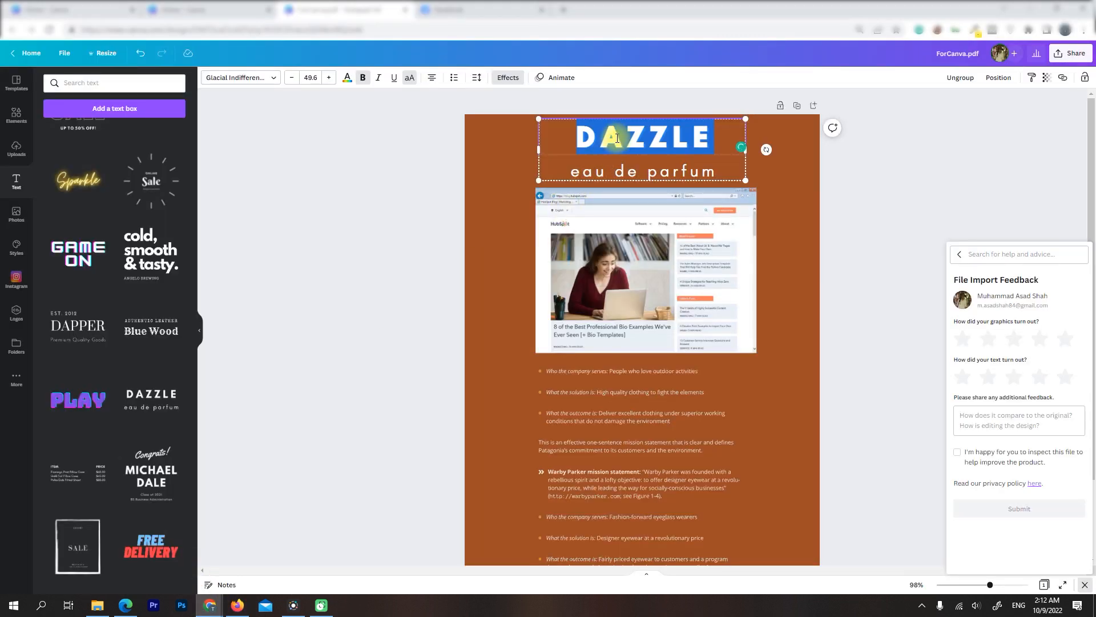
{"action": "type", "text": "REVIEWING"}
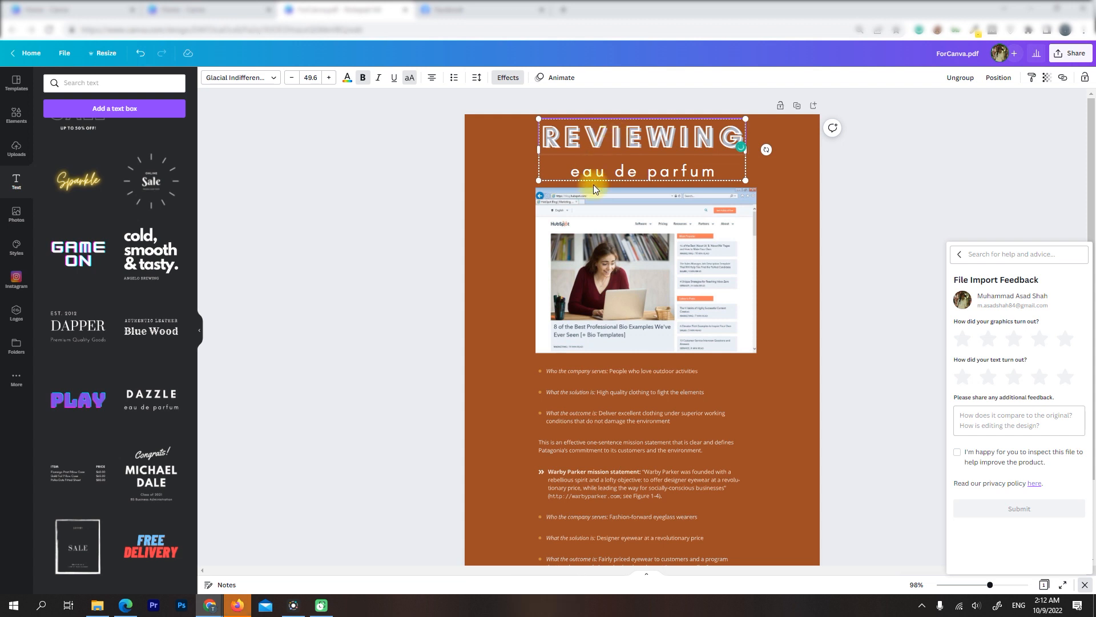
Replace the "eau de parfum" subtitle with "Mission Statements"
{"action": "triple_click", "coordinate": [595, 170]}
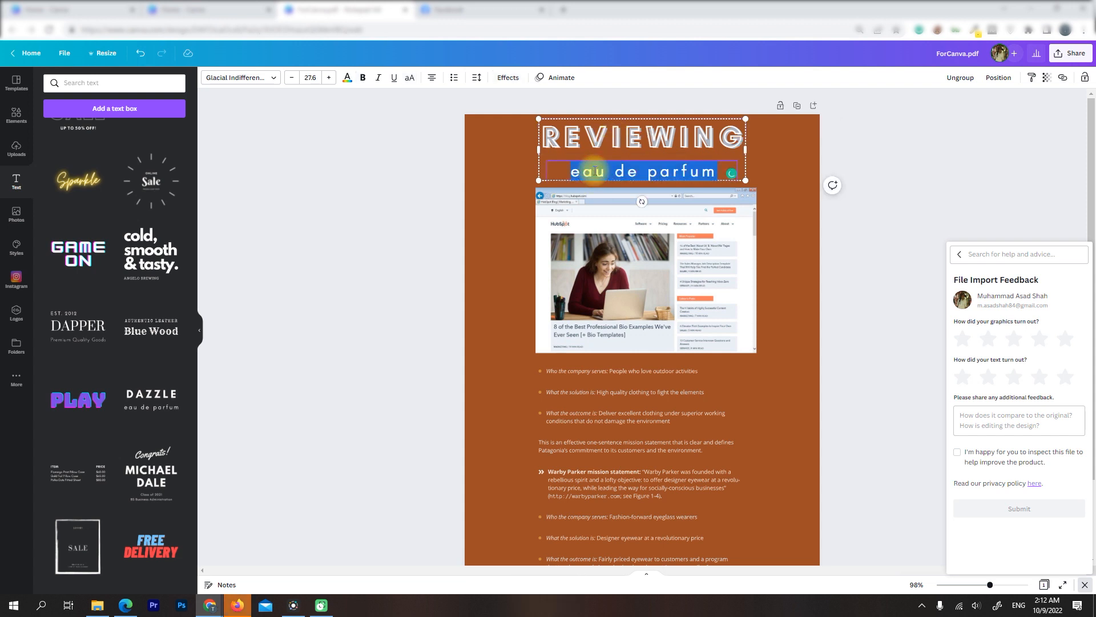
{"action": "type", "text": "Mission Statem"}
{"action": "key", "text": "BackSpace"}
{"action": "type", "text": "emen"}
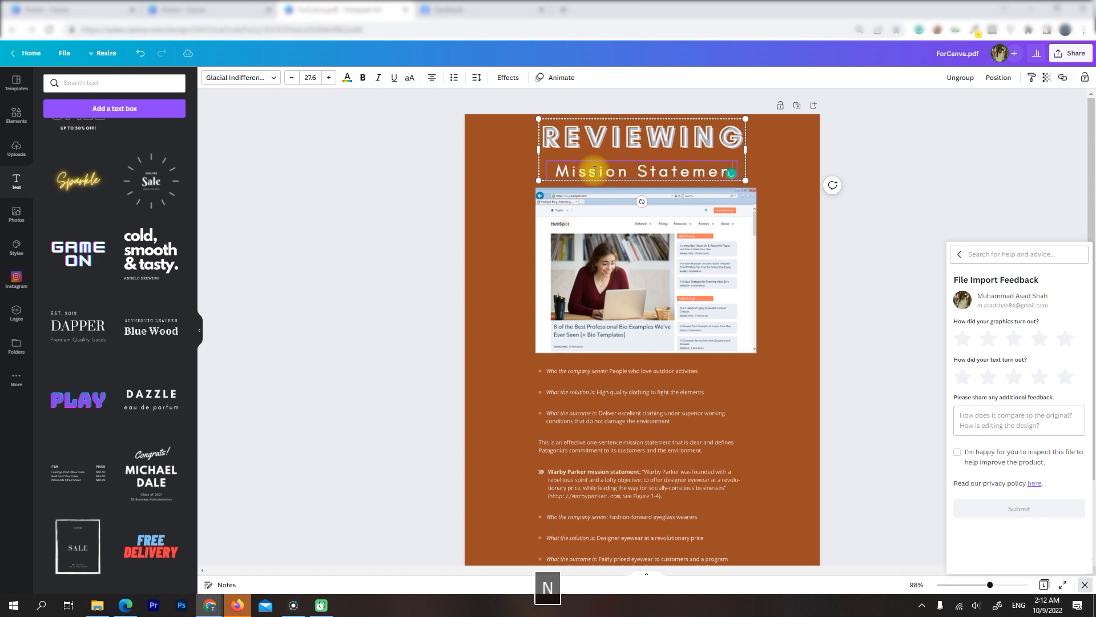
{"action": "type", "text": "ts"}
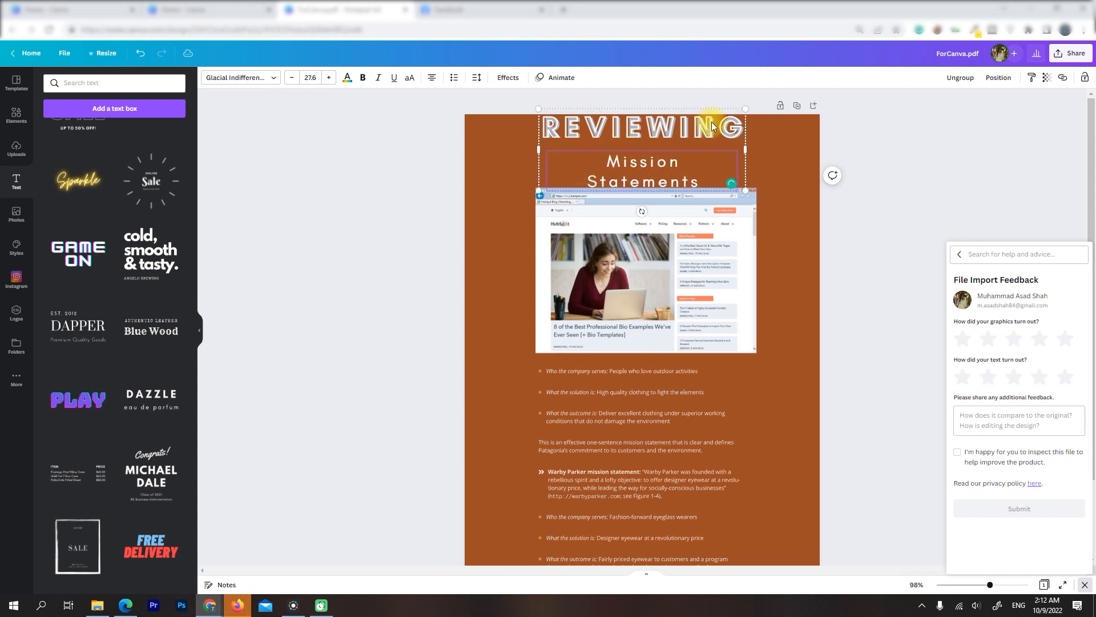
Shrink the title group to a title font size of 44.5 and centre it above the figure within the page
{"action": "left_click_drag", "start_coordinate": [739, 112], "coordinate": [724, 117]}
{"action": "left_click_drag", "start_coordinate": [557, 133], "coordinate": [577, 131]}
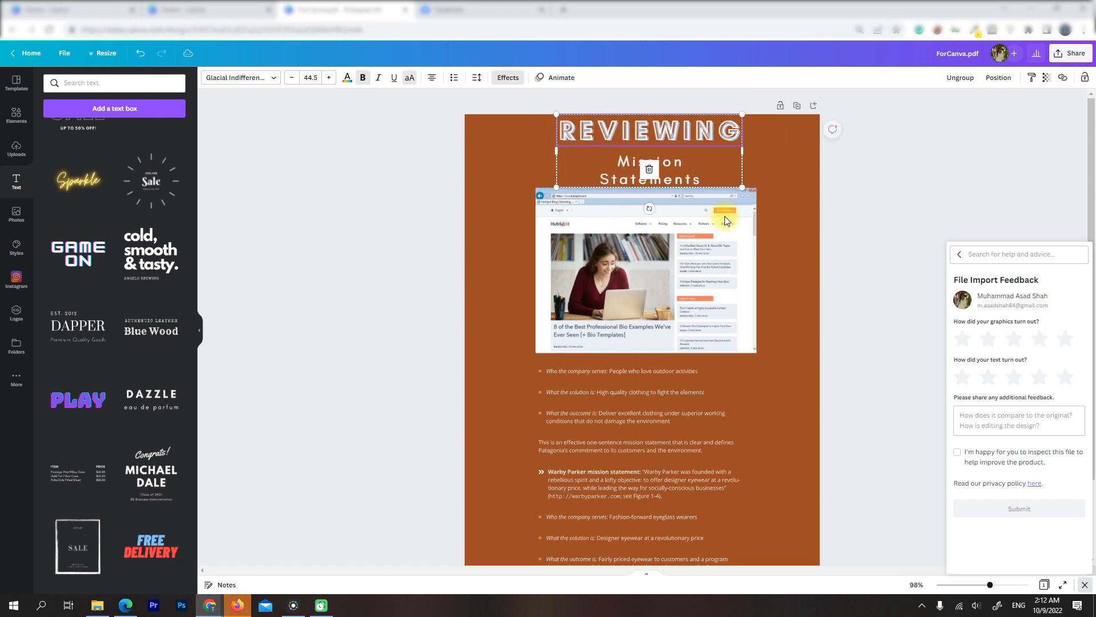
{"action": "left_click", "coordinate": [773, 220]}
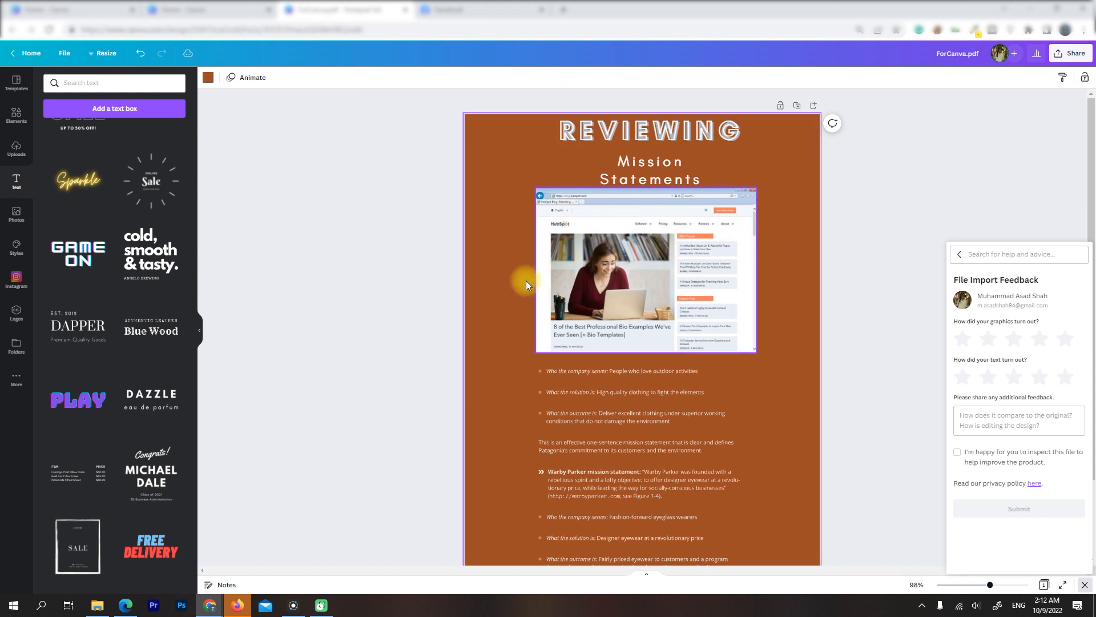
Review the finished page layout and examine the animation and image-editing options for the HubSpot figure
{"action": "scroll", "coordinate": [754, 502], "scroll_direction": "down", "scroll_amount": 2}
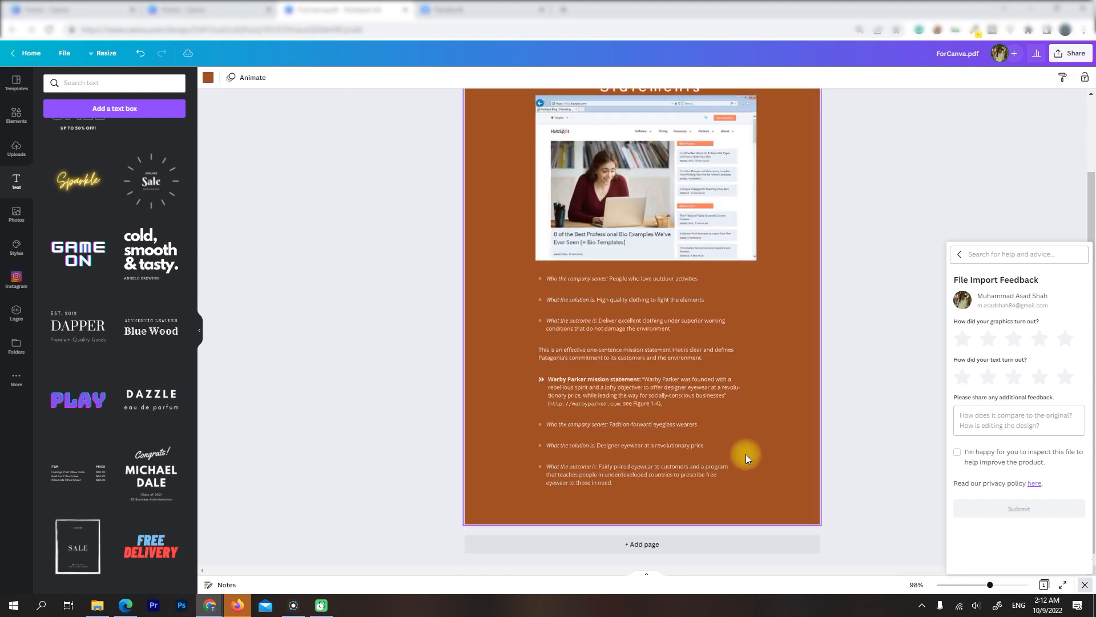
{"action": "scroll", "coordinate": [746, 454], "scroll_direction": "up", "scroll_amount": 2}
{"action": "left_click", "coordinate": [728, 272]}
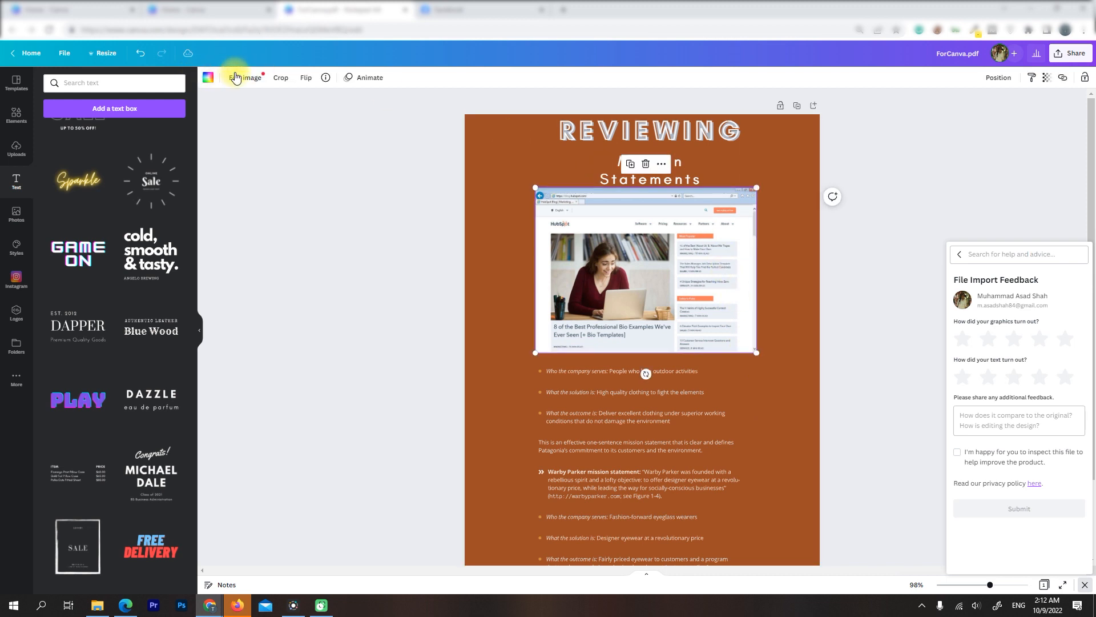
{"action": "left_click", "coordinate": [362, 81]}
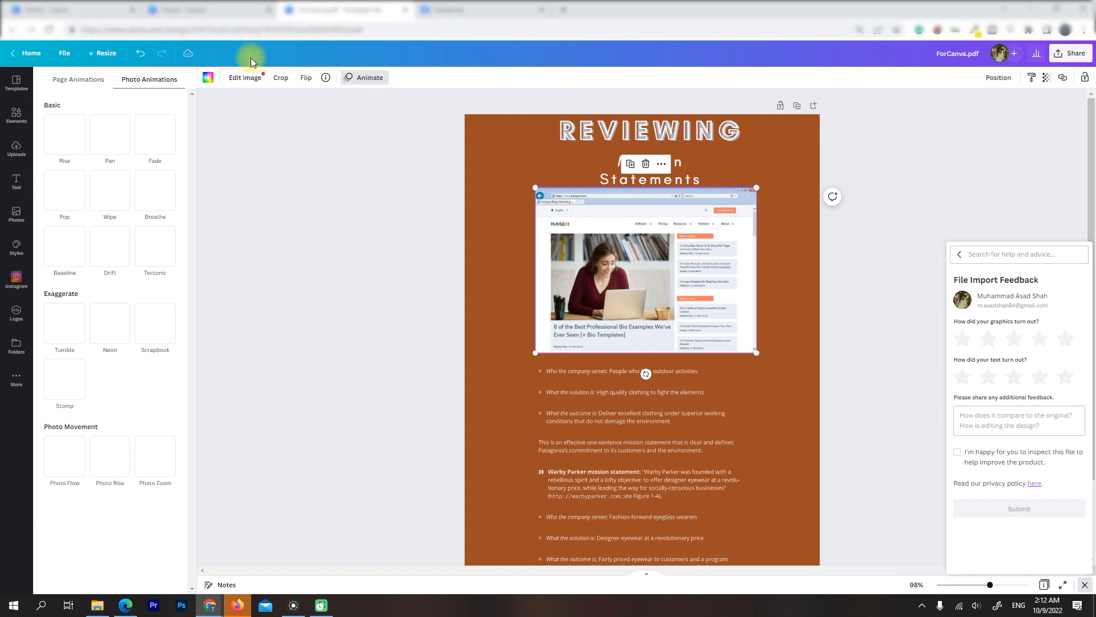
{"action": "left_click", "coordinate": [63, 186]}
{"action": "left_click", "coordinate": [74, 390]}
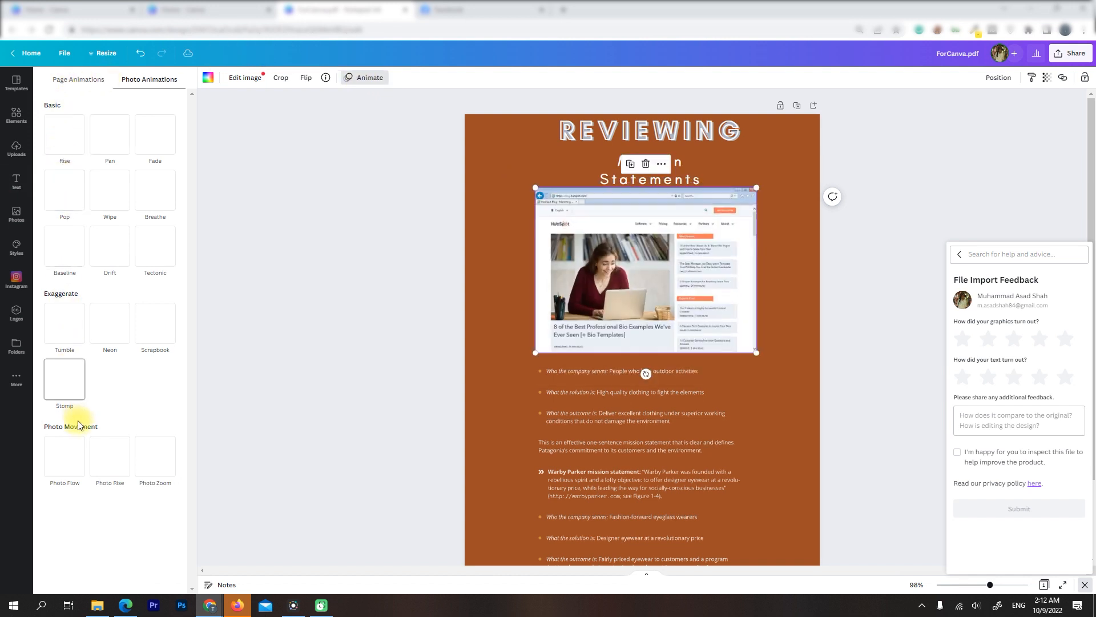
{"action": "left_click", "coordinate": [249, 80]}
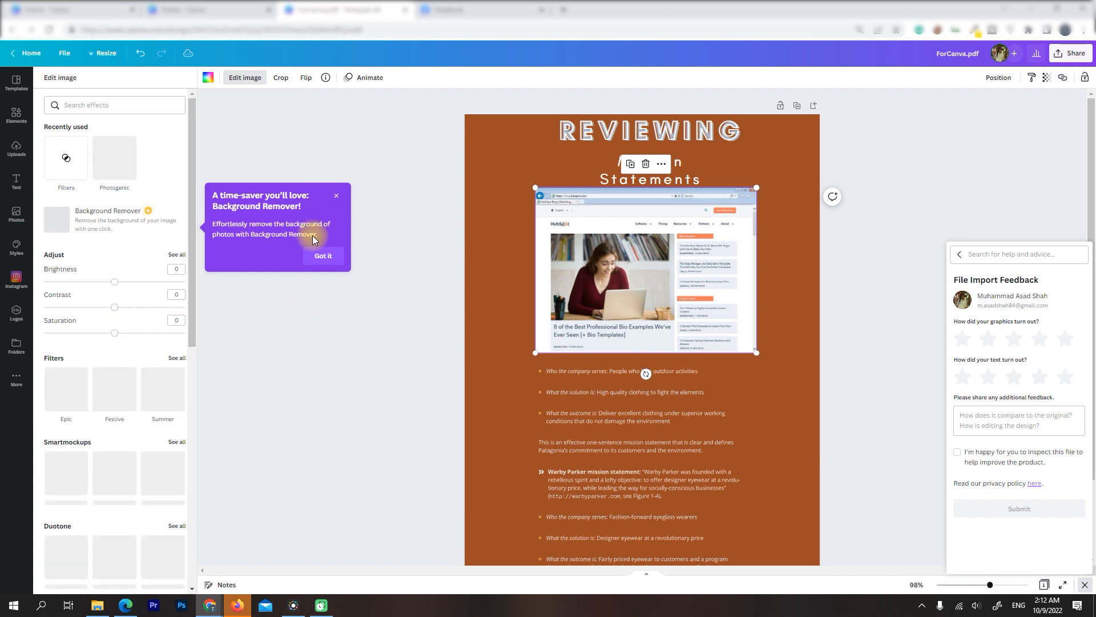
{"action": "left_click", "coordinate": [323, 255]}
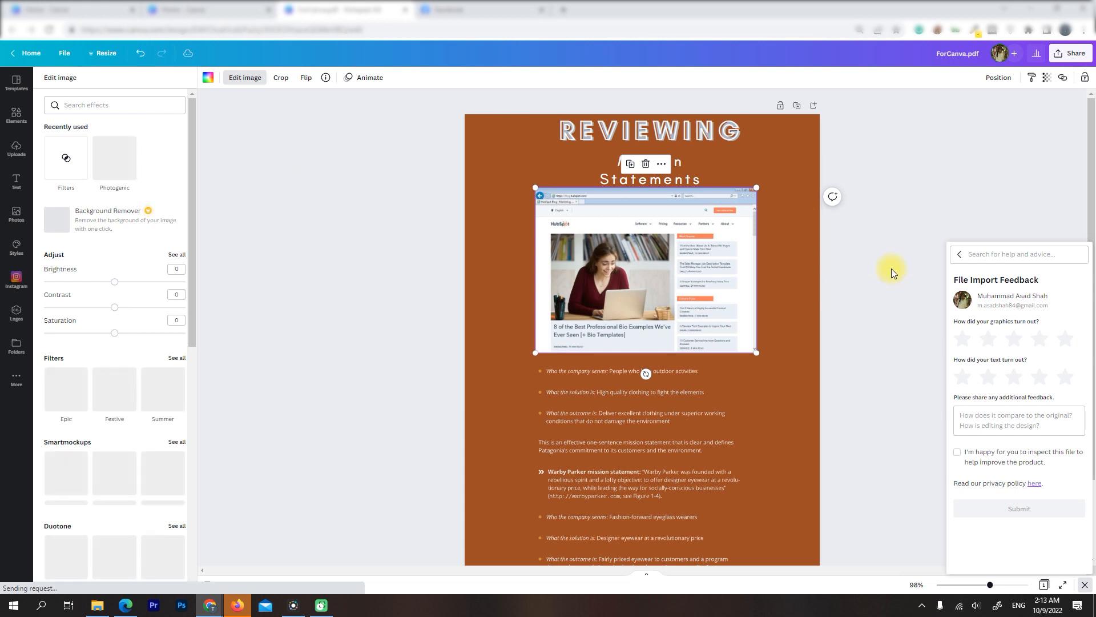
{"action": "scroll", "coordinate": [885, 250], "scroll_direction": "down", "scroll_amount": 2}
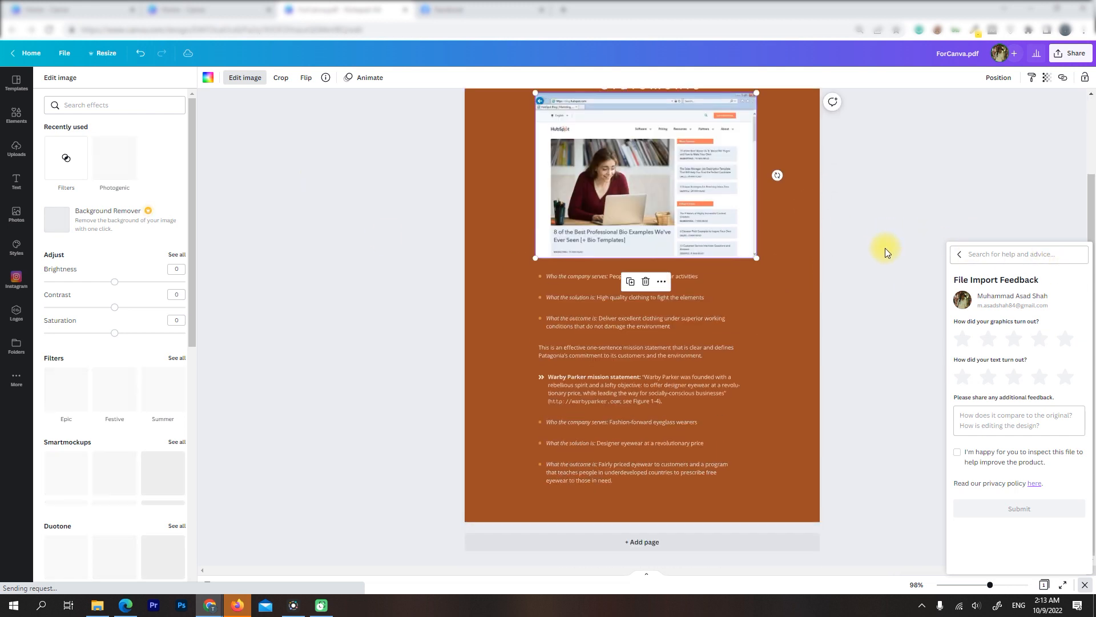
Leave the design for the Canva home page and look through the apps available under Discover apps
{"action": "scroll", "coordinate": [885, 248], "scroll_direction": "up", "scroll_amount": 2}
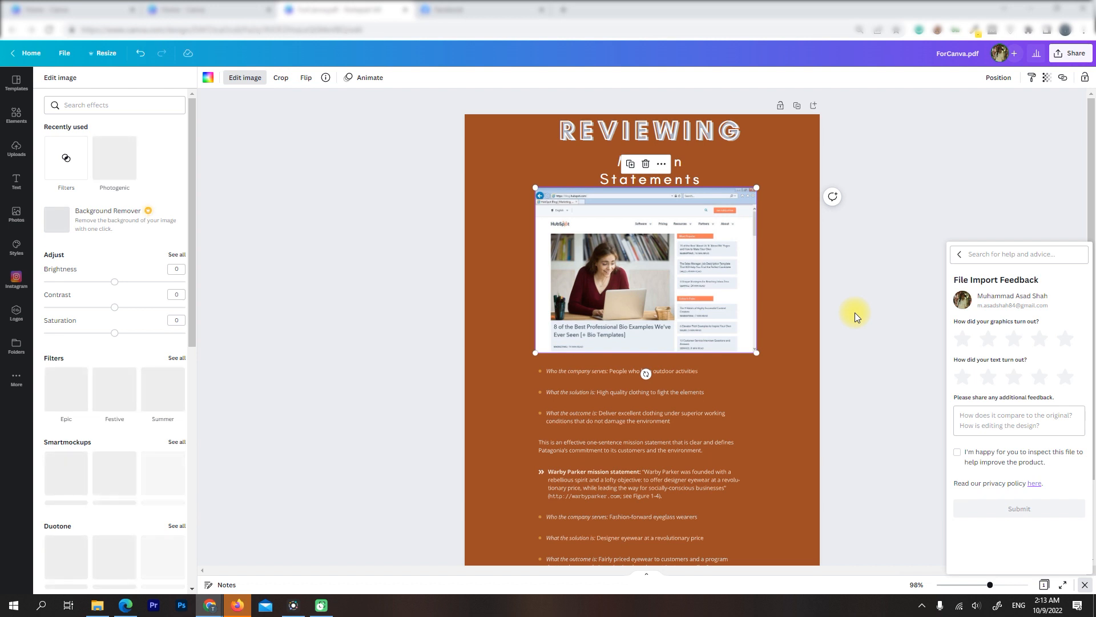
{"action": "left_click", "coordinate": [31, 57]}
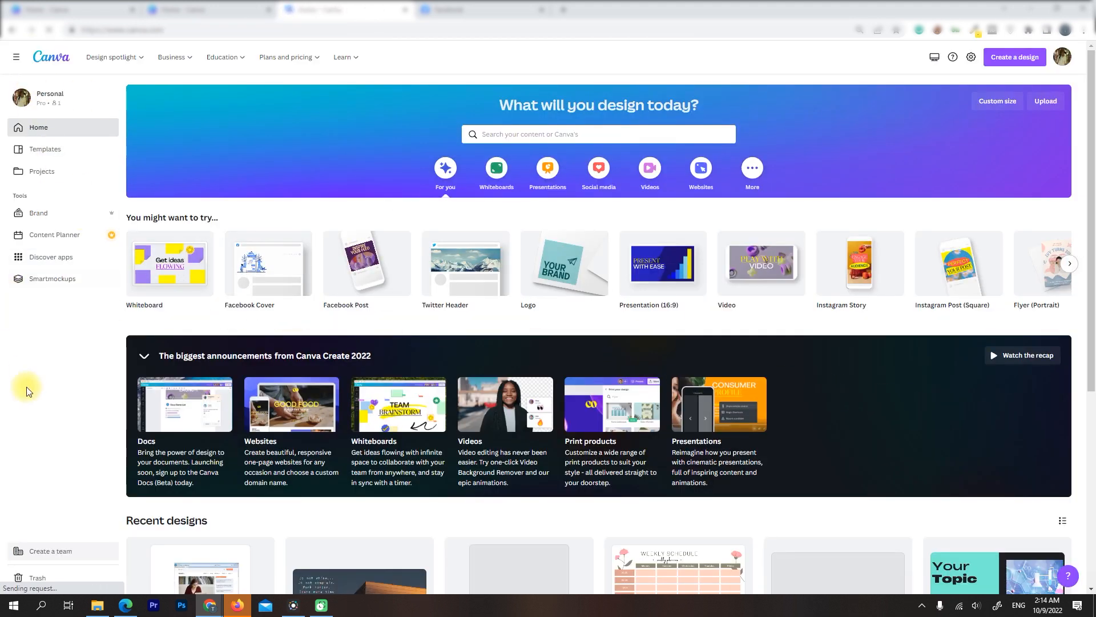
{"action": "left_click", "coordinate": [40, 262]}
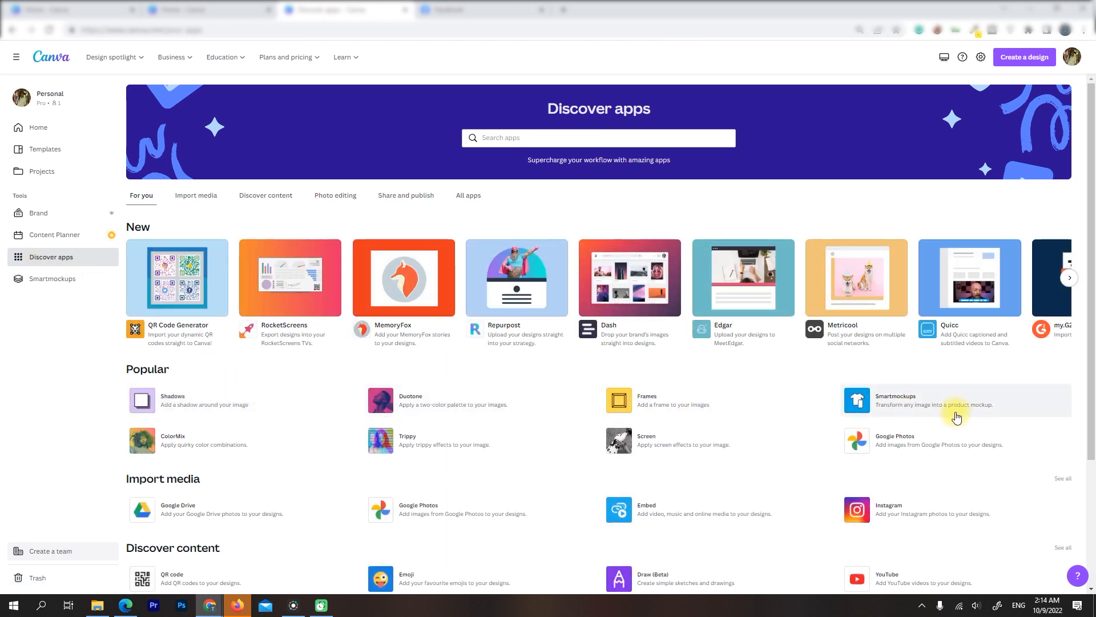
{"action": "scroll", "coordinate": [969, 490], "scroll_direction": "down", "scroll_amount": 2}
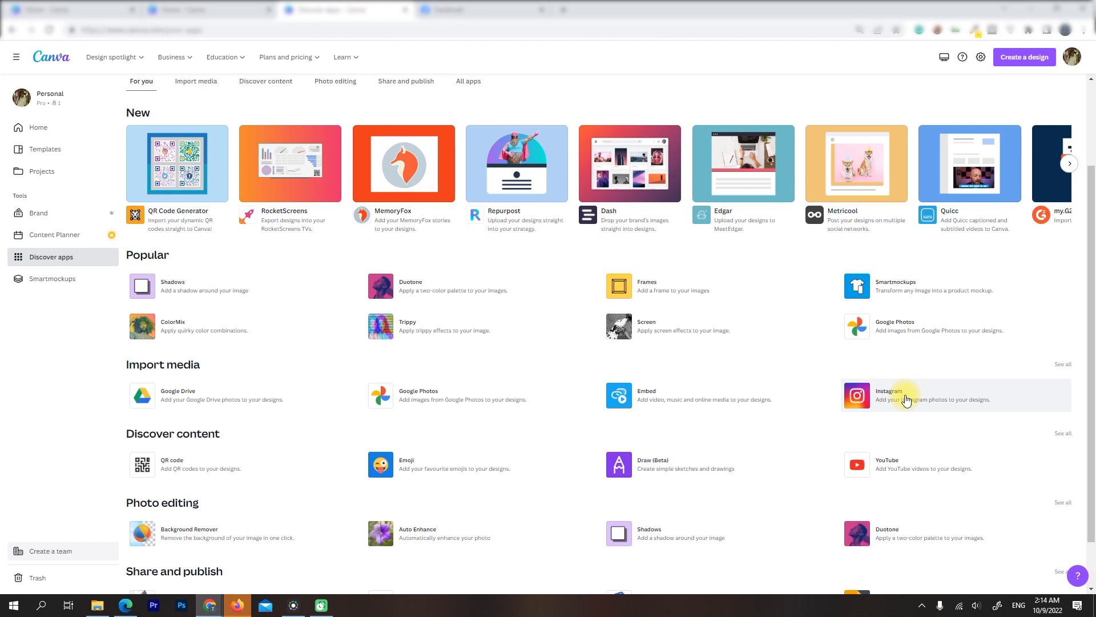
{"action": "scroll", "coordinate": [906, 399], "scroll_direction": "down", "scroll_amount": 1}
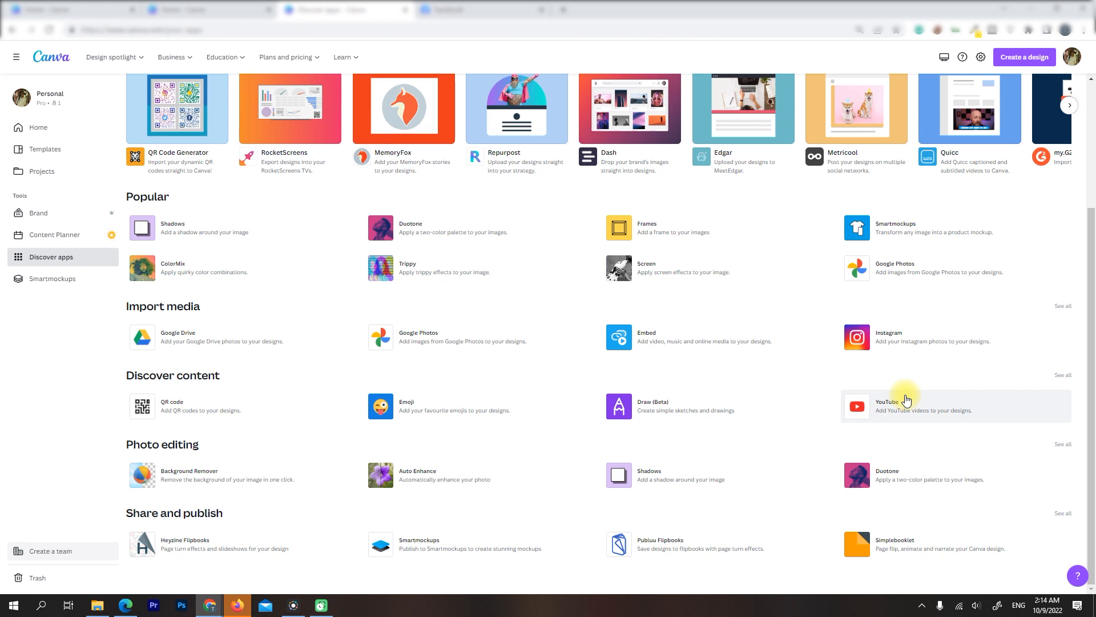
Return to the home page, browse the recent designs and reopen the ForCanva.pdf design
{"action": "left_click", "coordinate": [32, 132]}
{"action": "scroll", "coordinate": [289, 297], "scroll_direction": "down", "scroll_amount": 5}
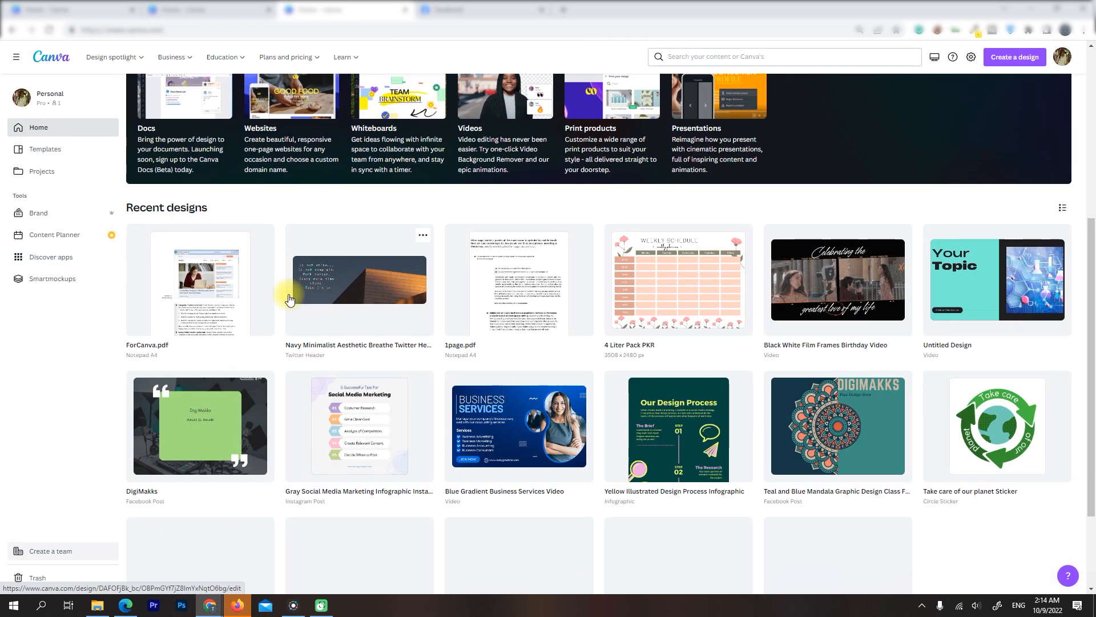
{"action": "scroll", "coordinate": [290, 298], "scroll_direction": "down", "scroll_amount": 2}
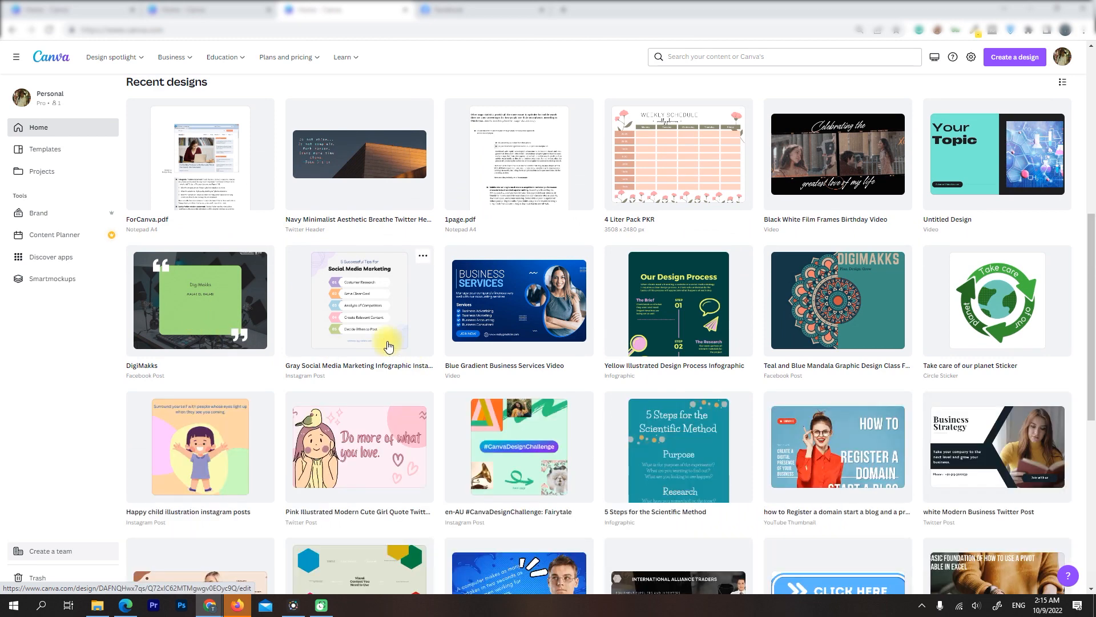
{"action": "scroll", "coordinate": [277, 356], "scroll_direction": "down", "scroll_amount": 10}
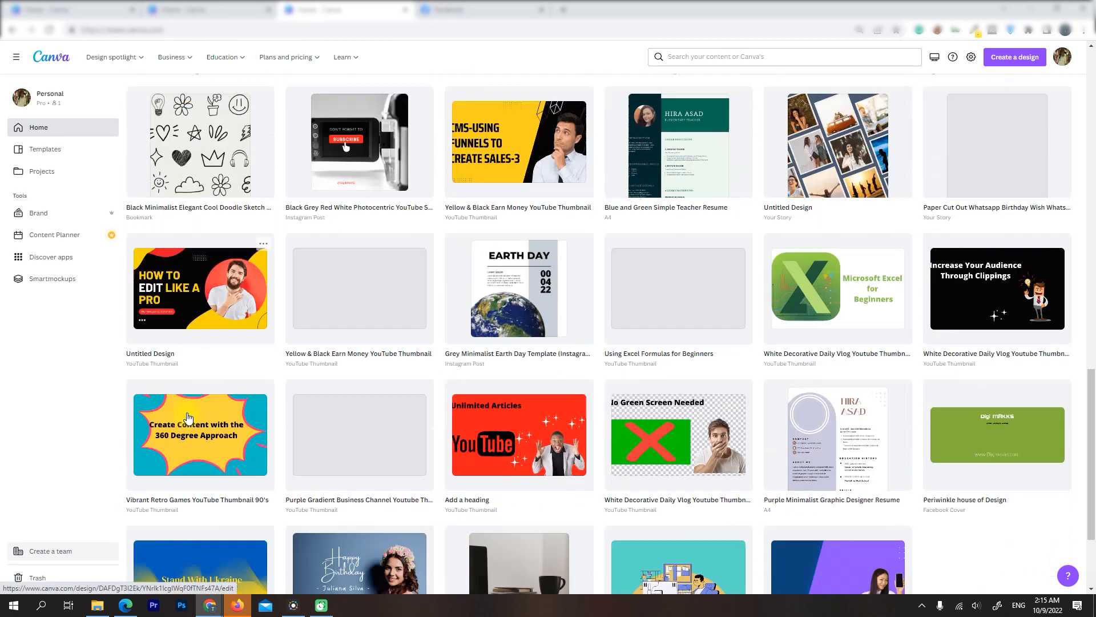
{"action": "scroll", "coordinate": [295, 361], "scroll_direction": "down", "scroll_amount": 5}
{"action": "scroll", "coordinate": [273, 343], "scroll_direction": "up", "scroll_amount": 7}
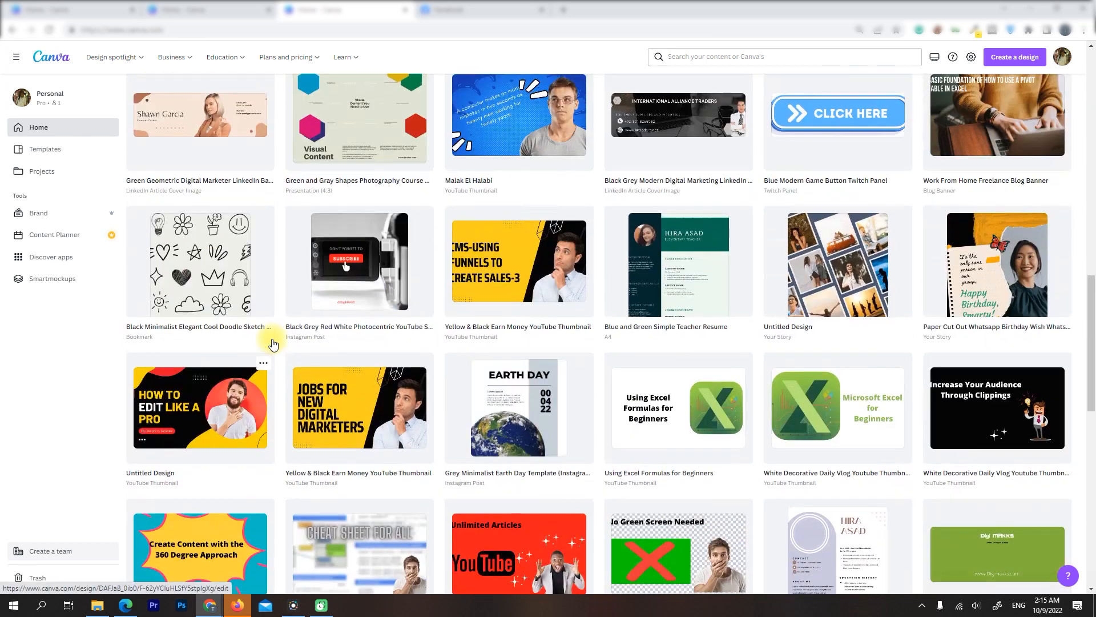
{"action": "scroll", "coordinate": [273, 343], "scroll_direction": "up", "scroll_amount": 10}
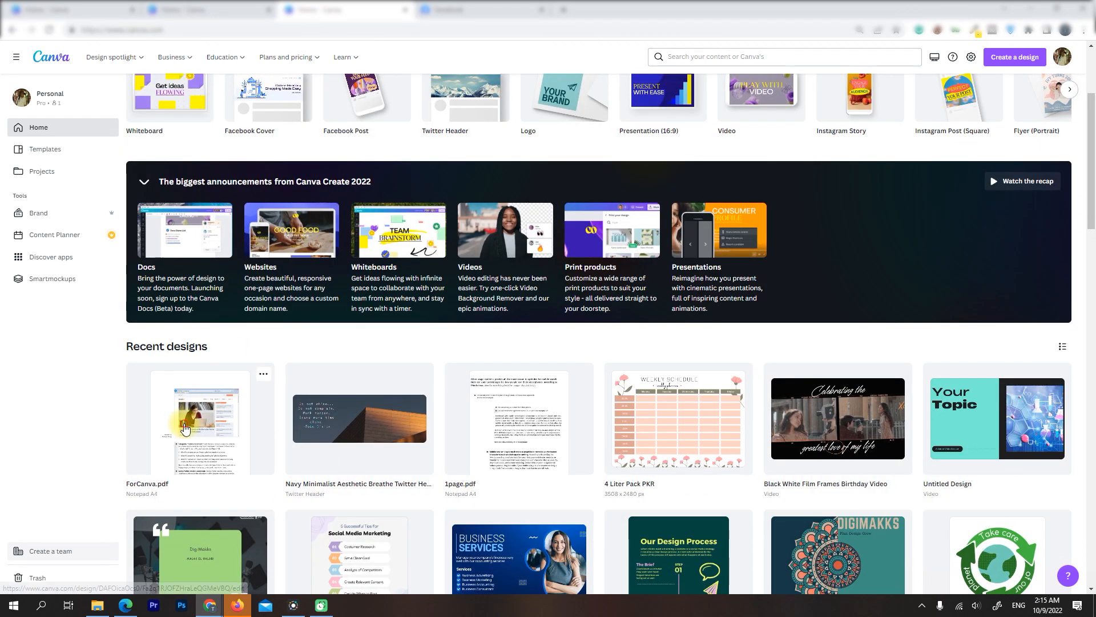
{"action": "left_click", "coordinate": [184, 428]}
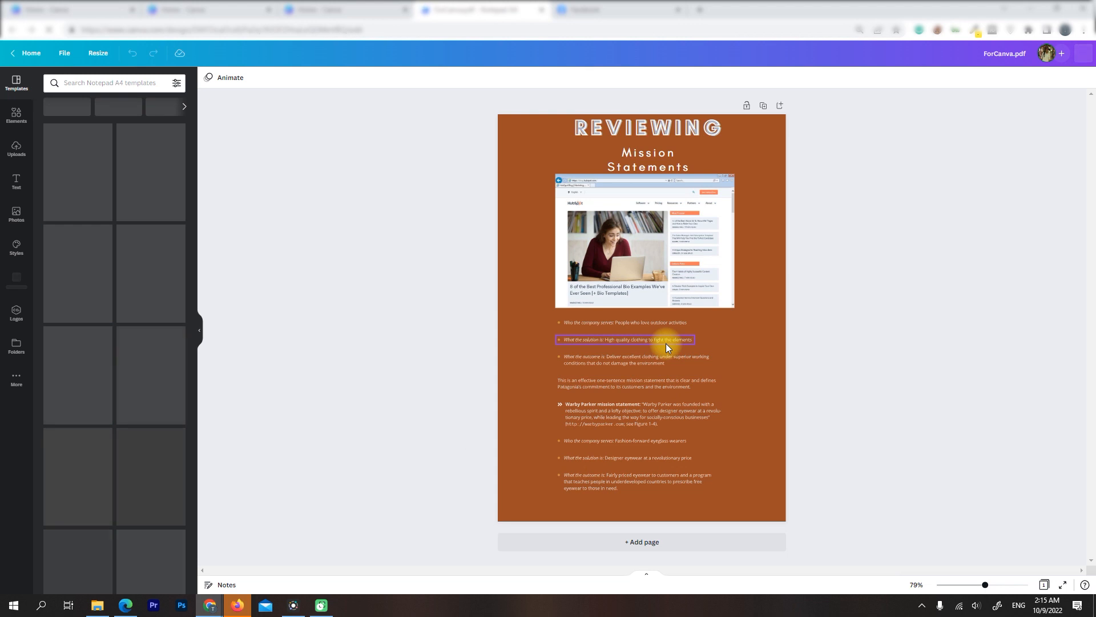
Examine the editing options for the bullet text, REVIEWING title, HubSpot figure and body paragraph, including the title's text effects
{"action": "left_click", "coordinate": [665, 364]}
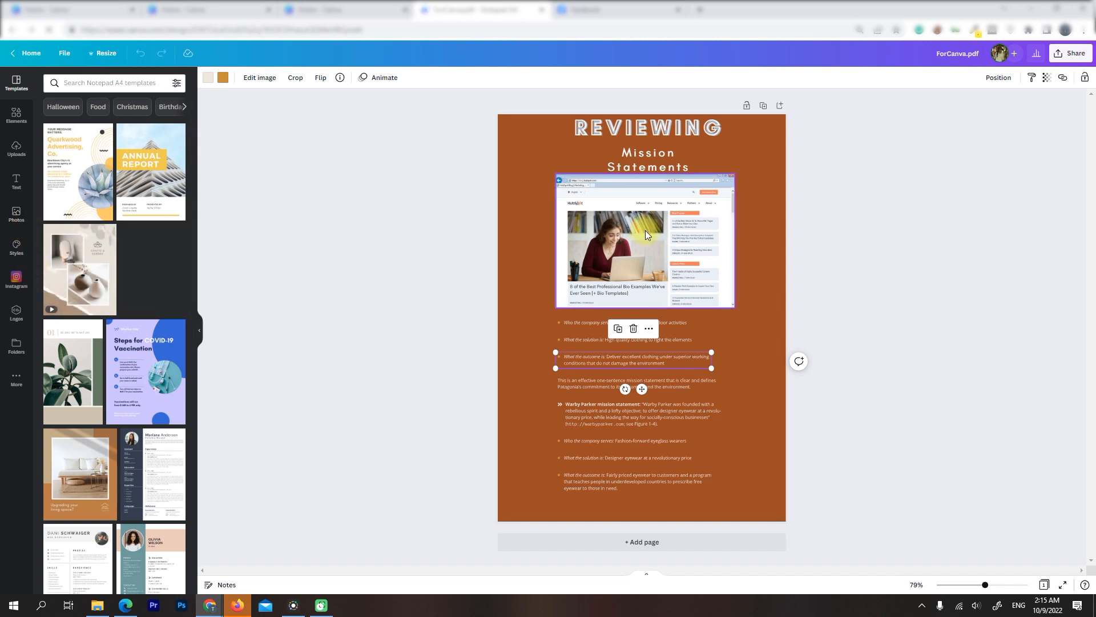
{"action": "left_click", "coordinate": [642, 193]}
{"action": "left_click", "coordinate": [624, 130]}
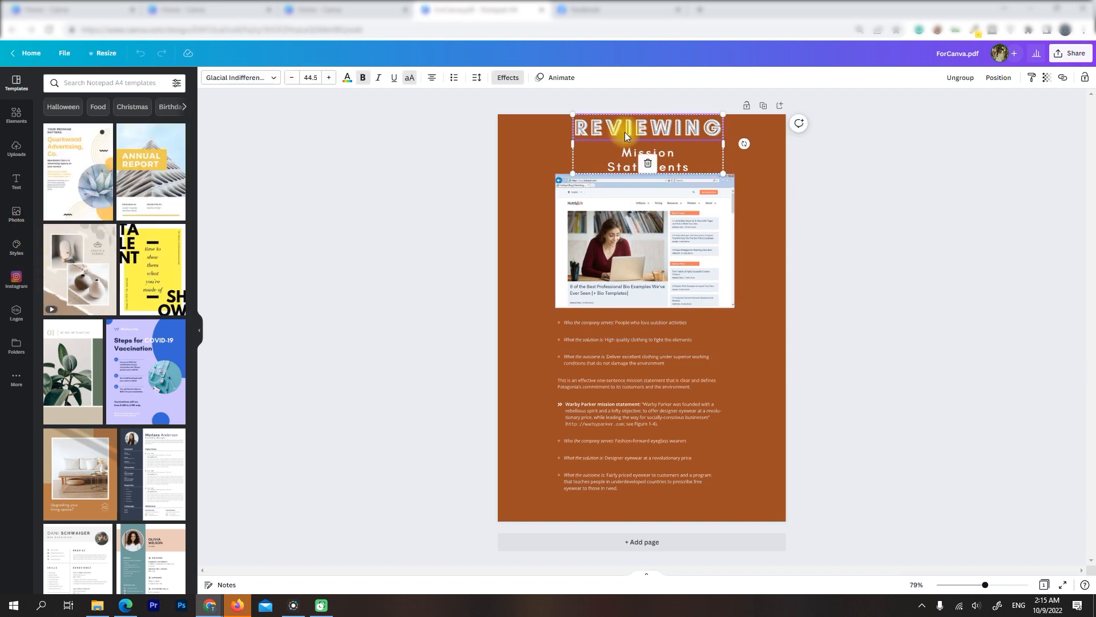
{"action": "left_click", "coordinate": [505, 84]}
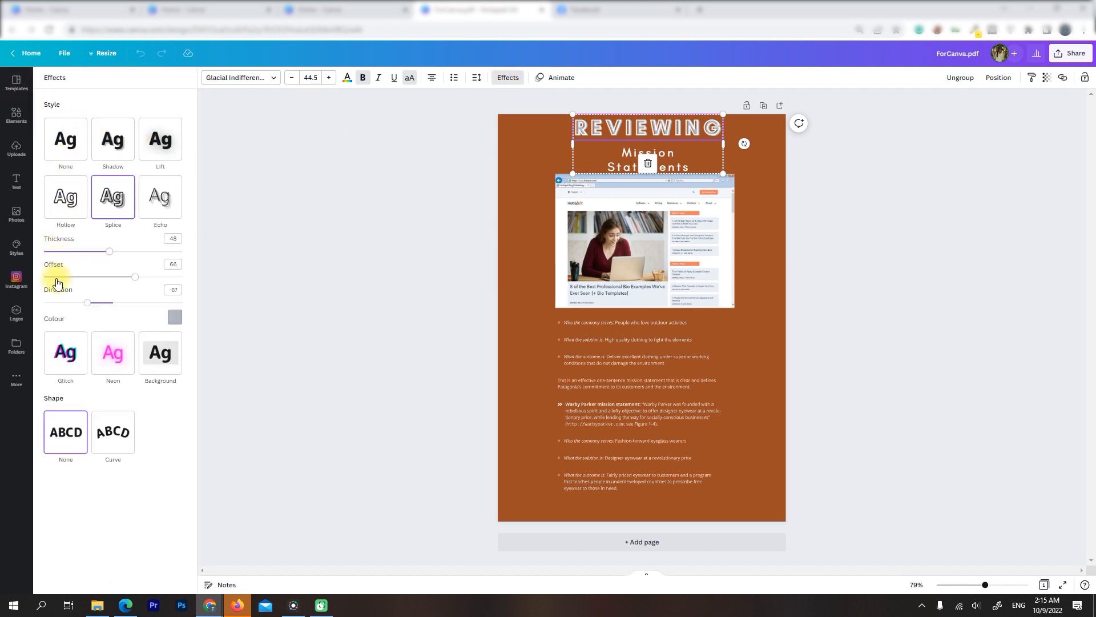
{"action": "left_click", "coordinate": [660, 256]}
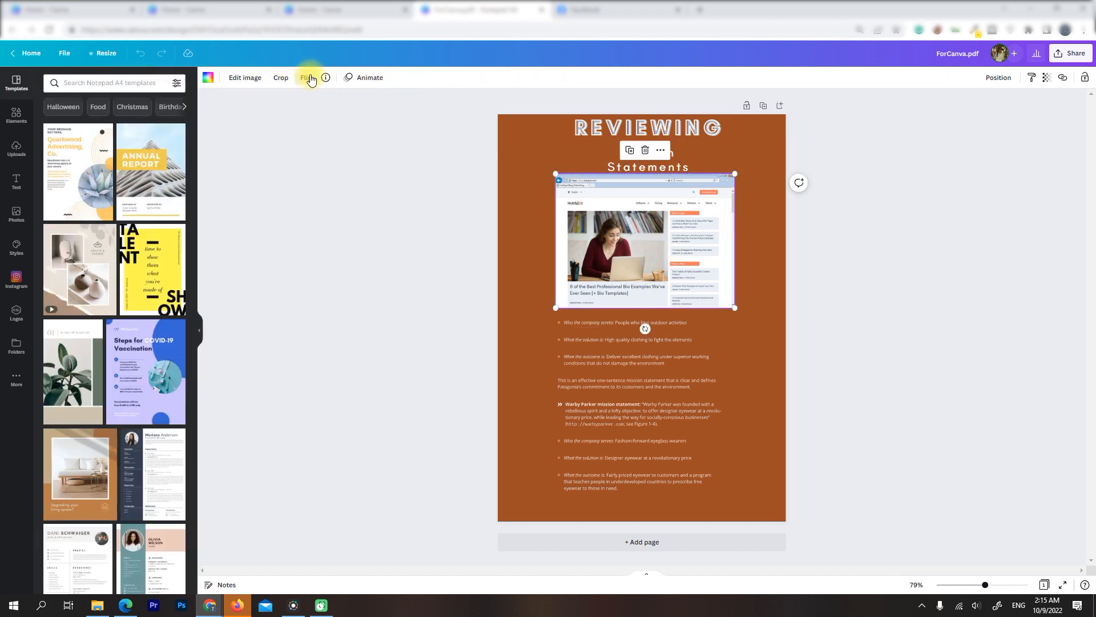
{"action": "left_click", "coordinate": [622, 388]}
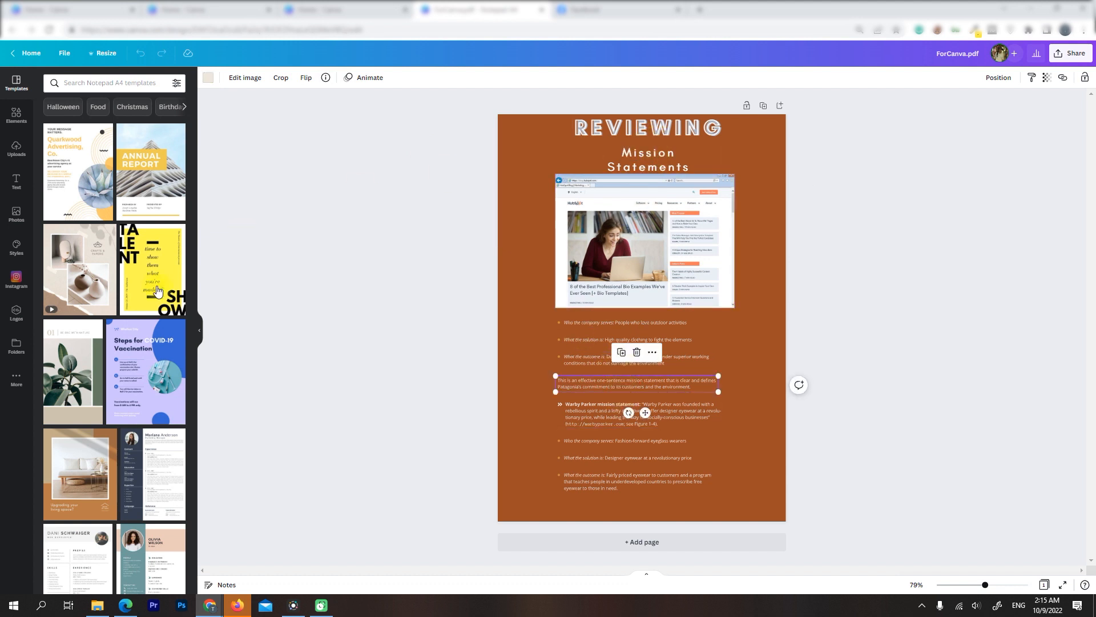
Examine the image effects, including Vision Simulator, on a trending pink Halloween photo added over the lower page text, and delete the photo
{"action": "left_click", "coordinate": [18, 217]}
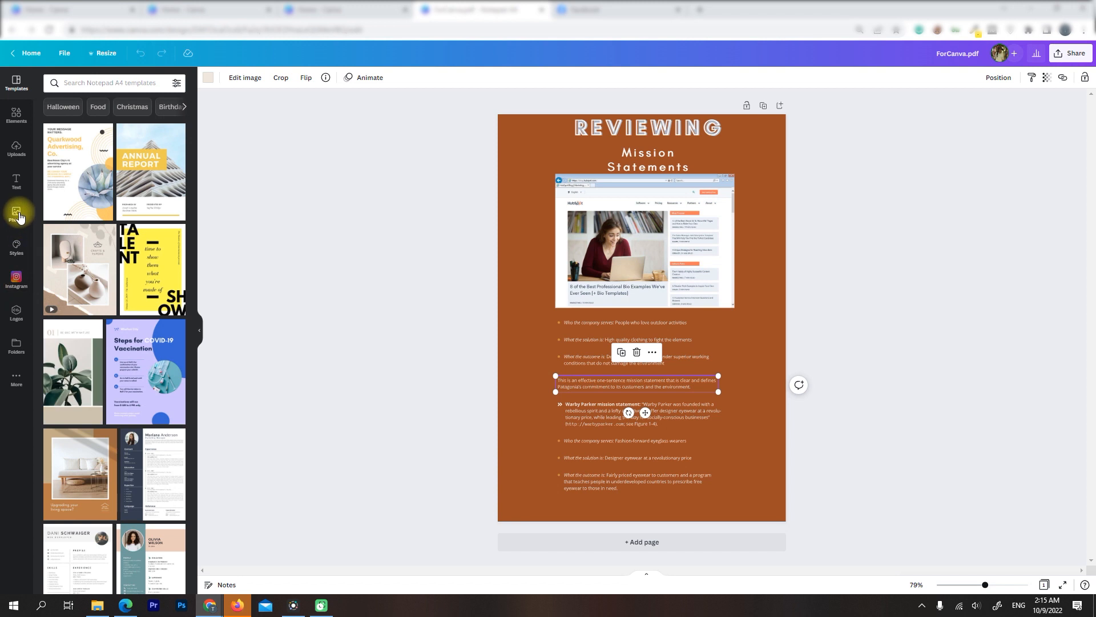
{"action": "left_click_drag", "start_coordinate": [73, 247], "coordinate": [555, 390]}
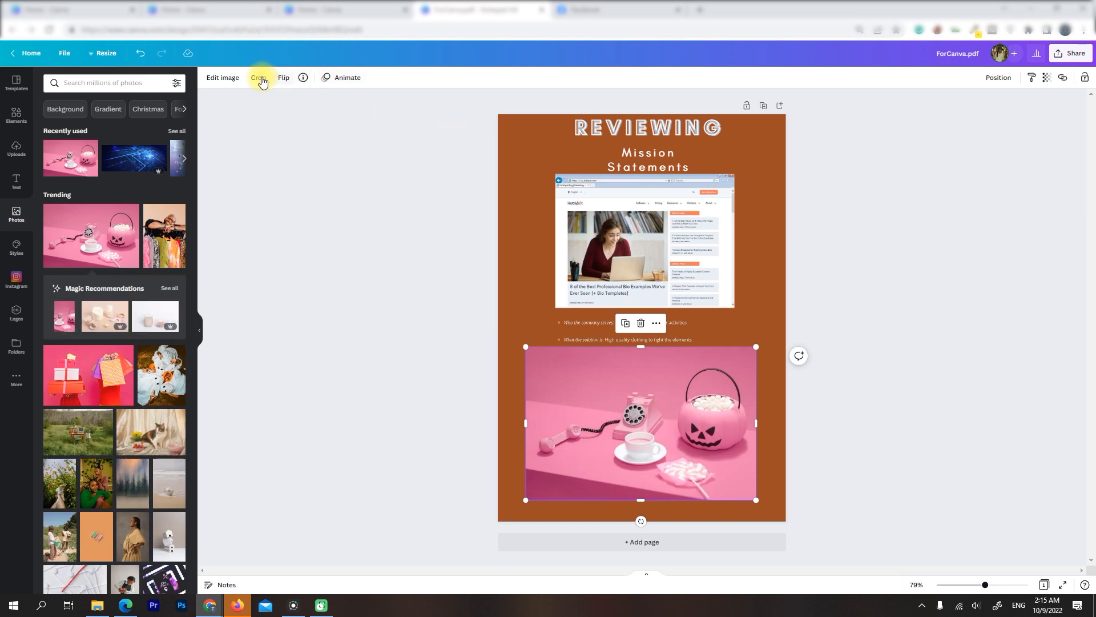
{"action": "left_click", "coordinate": [225, 80]}
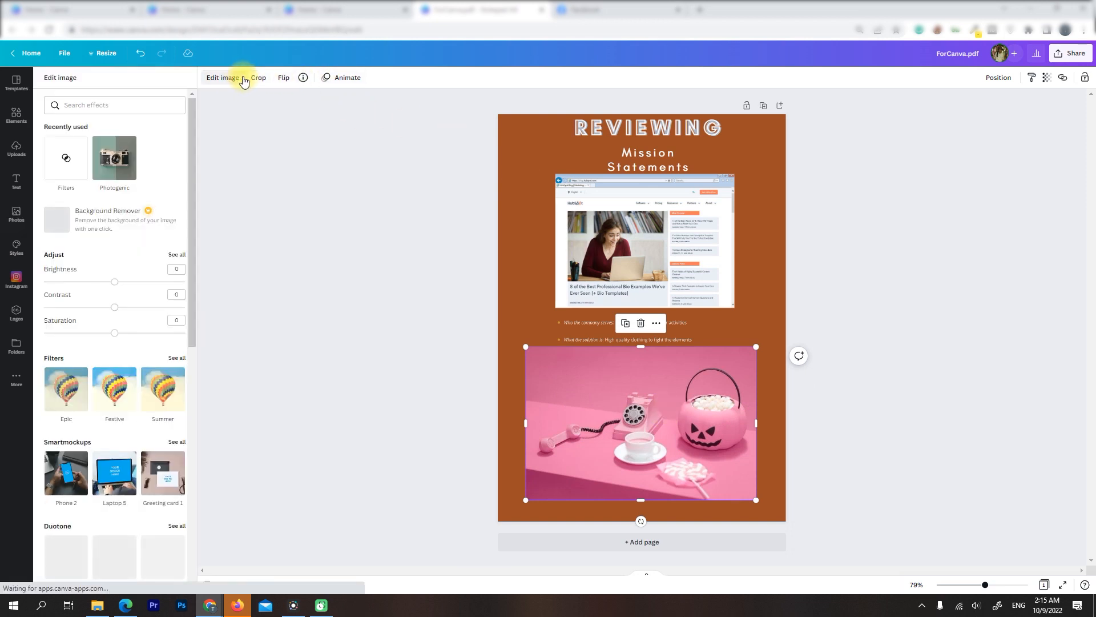
{"action": "scroll", "coordinate": [196, 307], "scroll_direction": "down", "scroll_amount": 8}
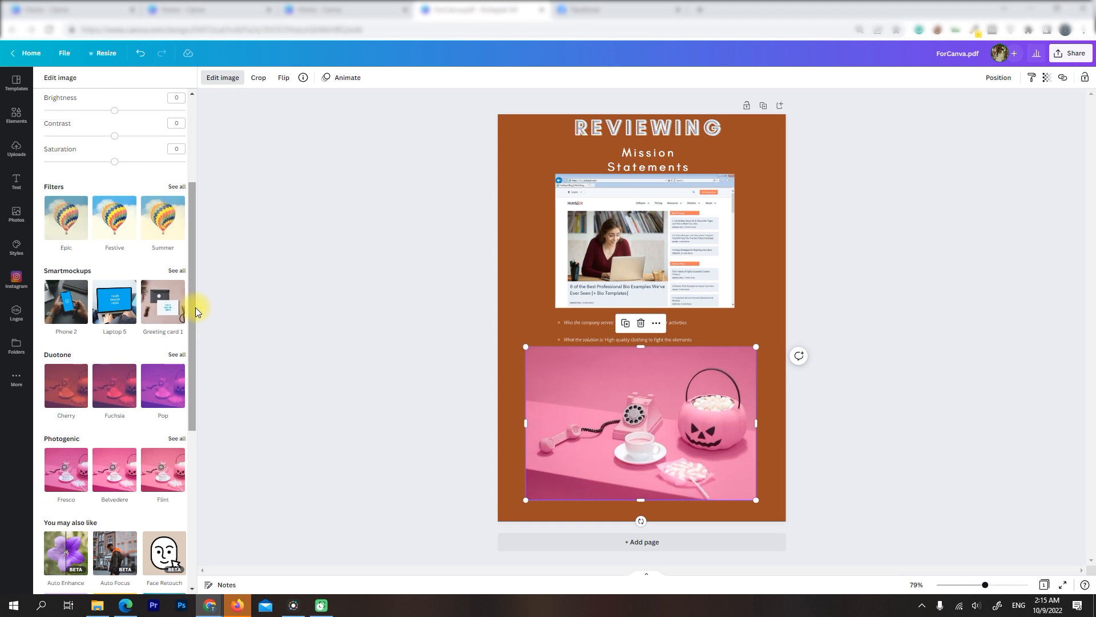
{"action": "scroll", "coordinate": [195, 307], "scroll_direction": "down", "scroll_amount": 1}
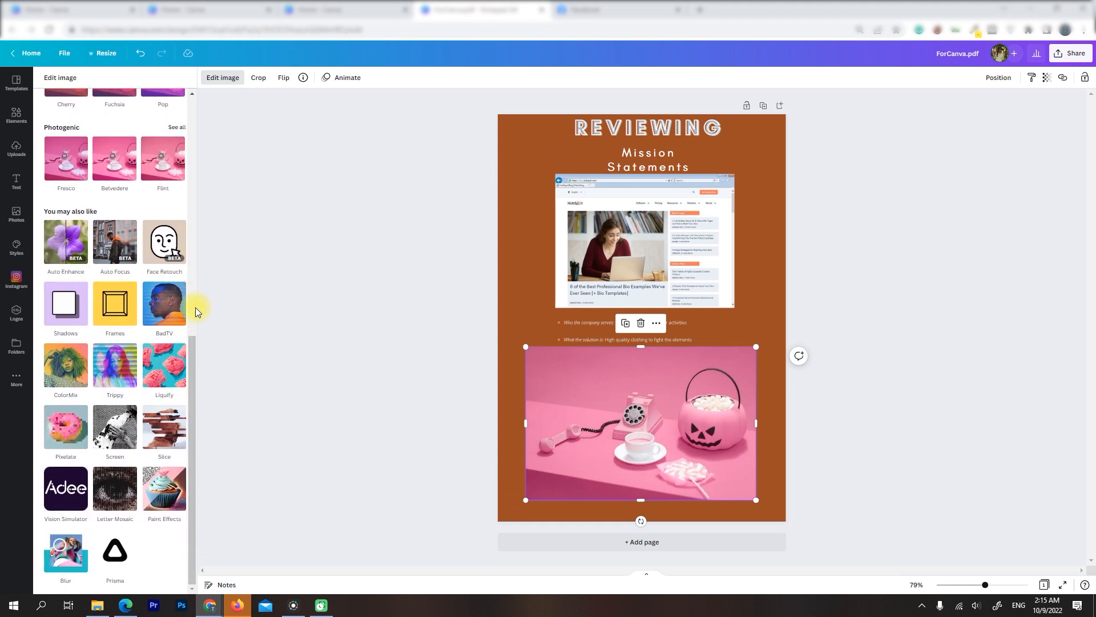
{"action": "left_click", "coordinate": [76, 484]}
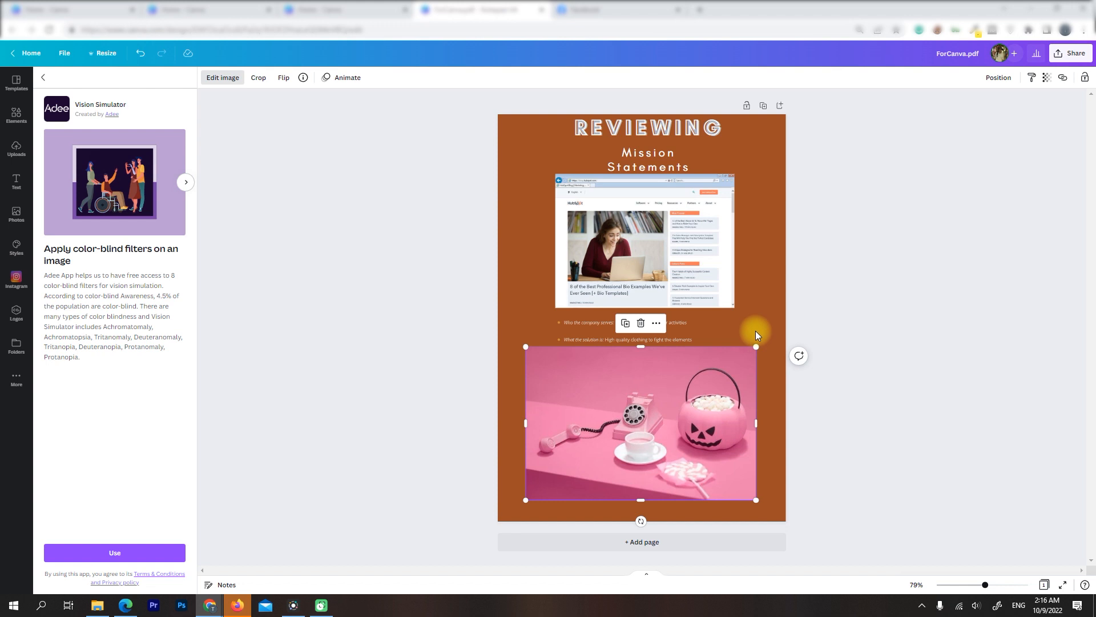
{"action": "key", "text": "Delete"}
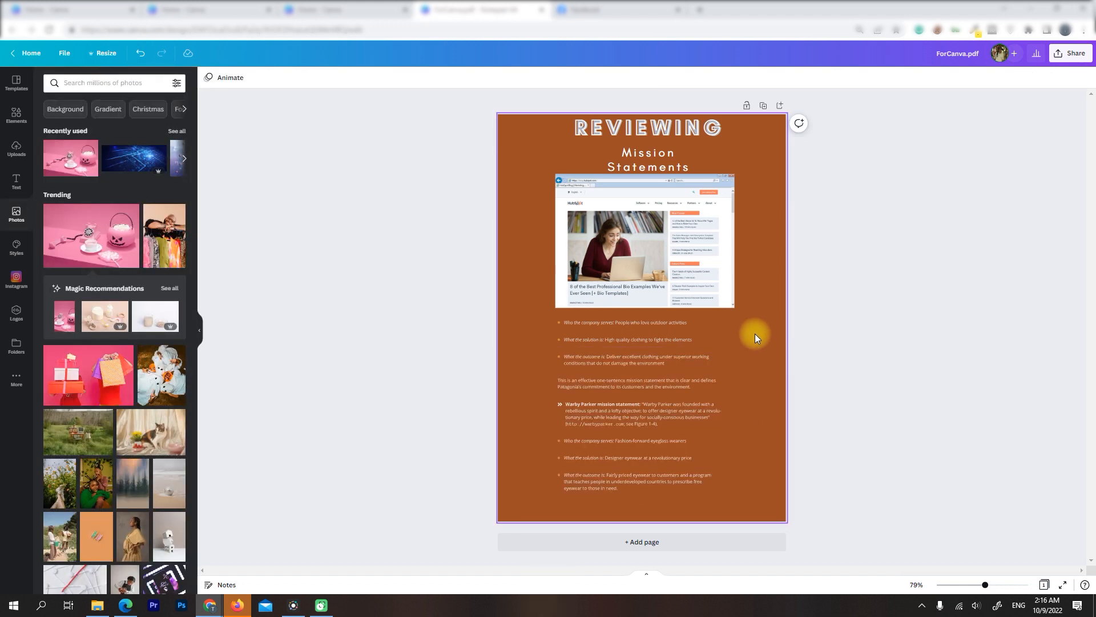